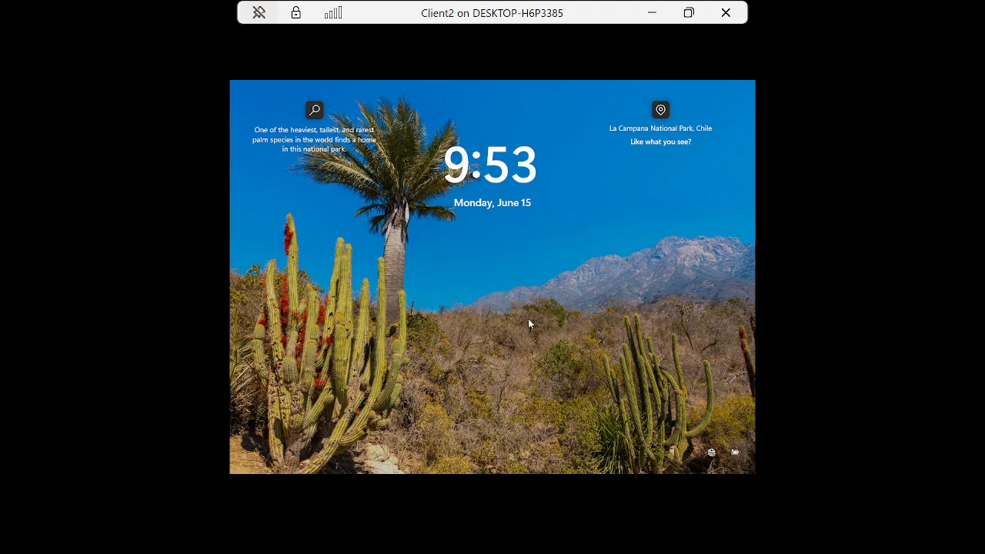
# Step: Sign in to the Client2 virtual machine as another user, entering the user name ITadmin1 and the account password
pyautogui.click(528, 319)
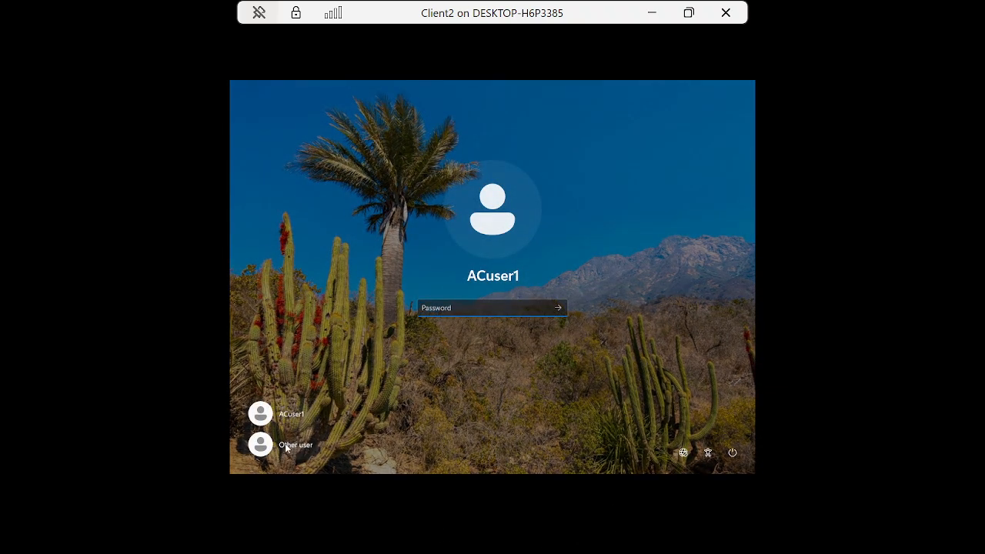
pyautogui.click(286, 445)
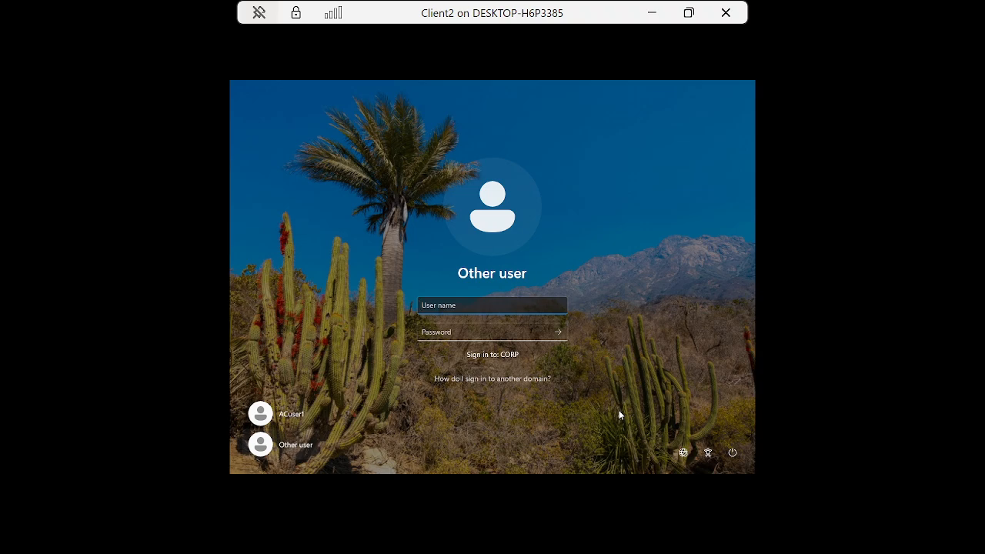
pyautogui.write('ITadmin1')
pyautogui.press('Tab')
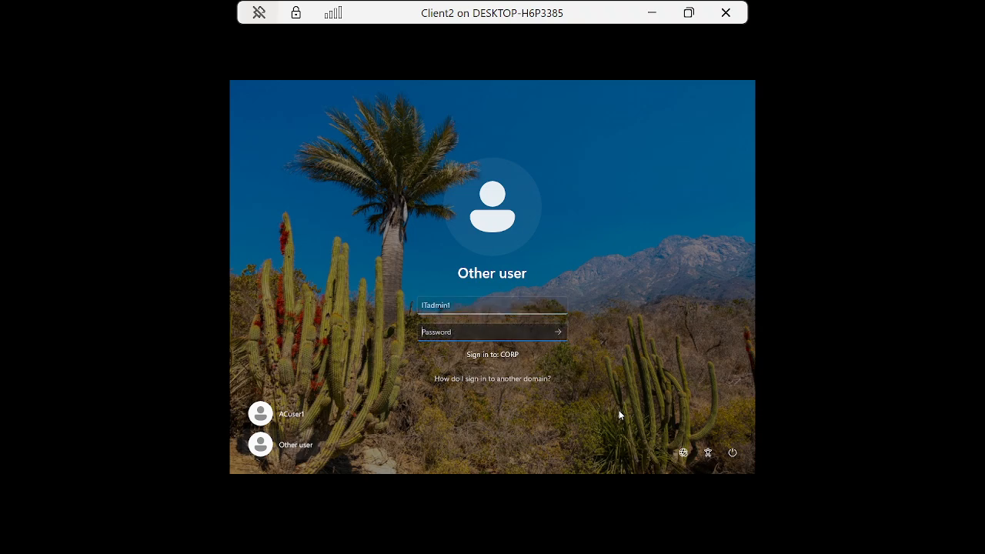
pyautogui.write('Pa55w.rd')
pyautogui.press('Return')
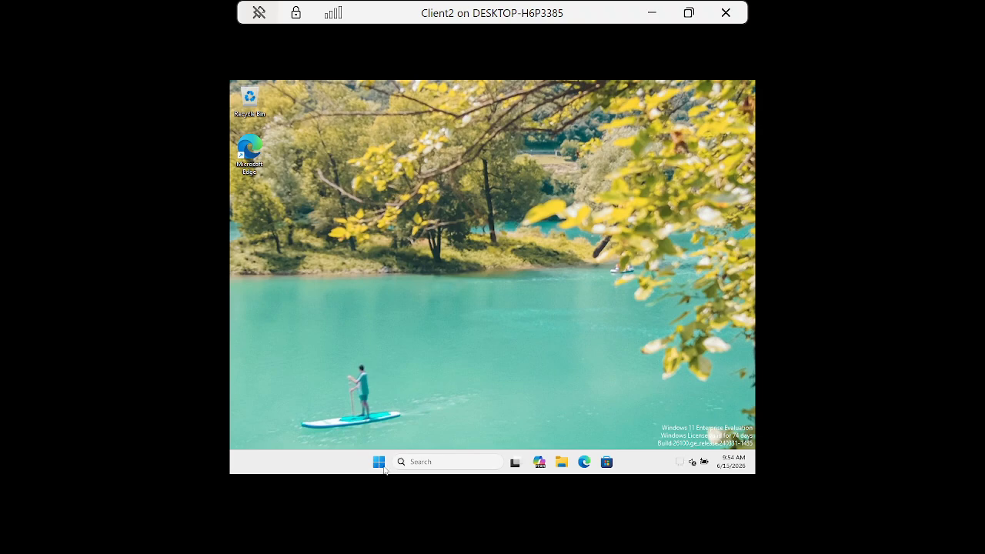
# Step: Open the Optional features page in the System section of Windows Settings
pyautogui.click(379, 462)
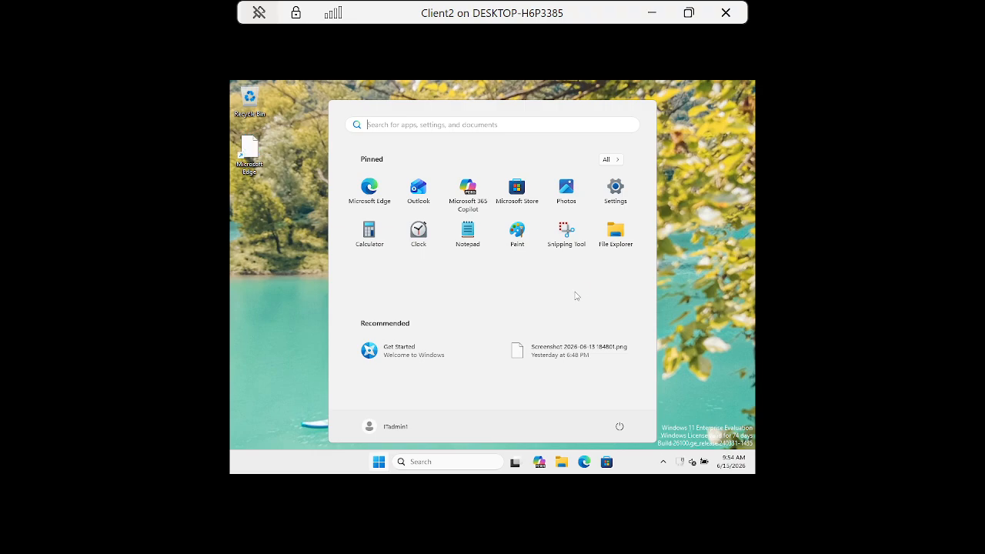
pyautogui.click(615, 188)
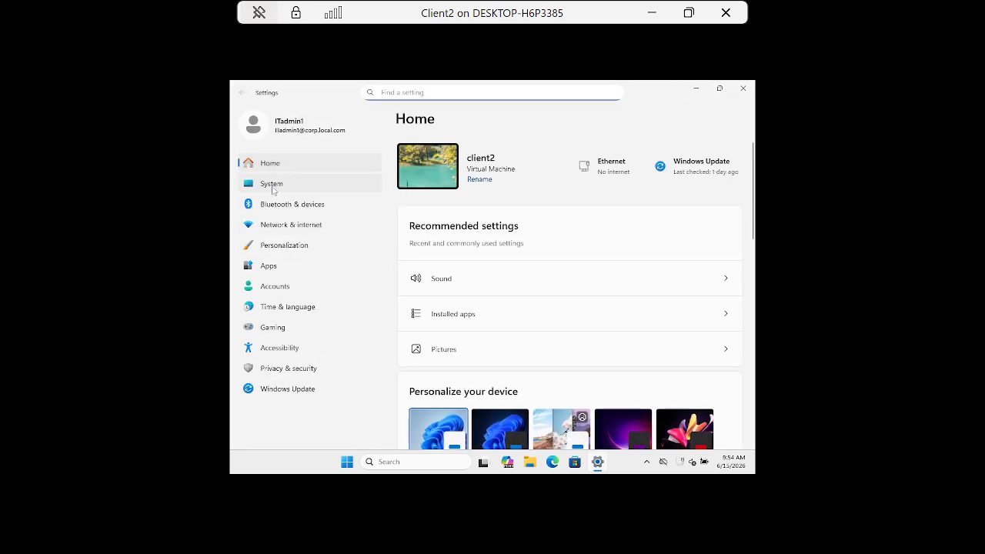
pyautogui.click(274, 188)
pyautogui.scroll(-10, 639, 365)
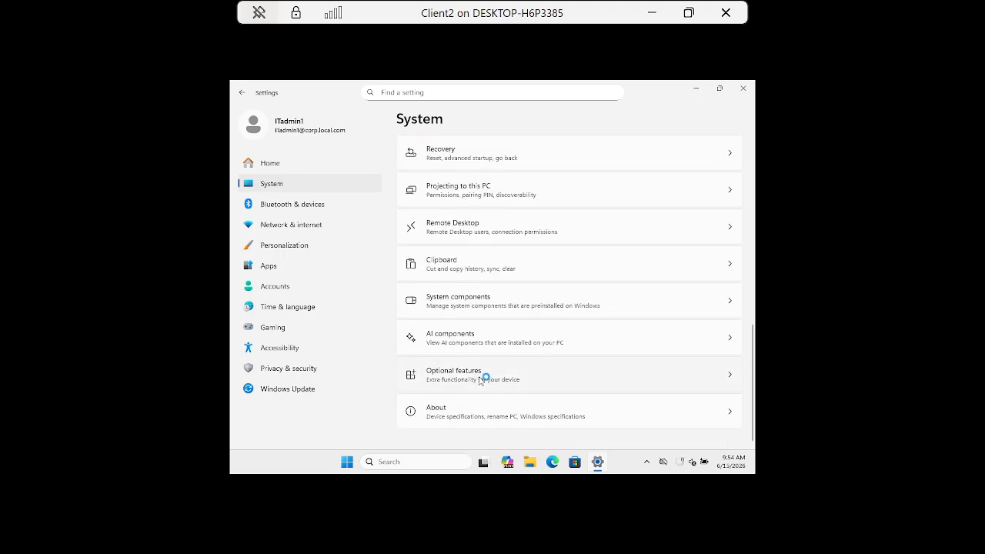
pyautogui.click(477, 377)
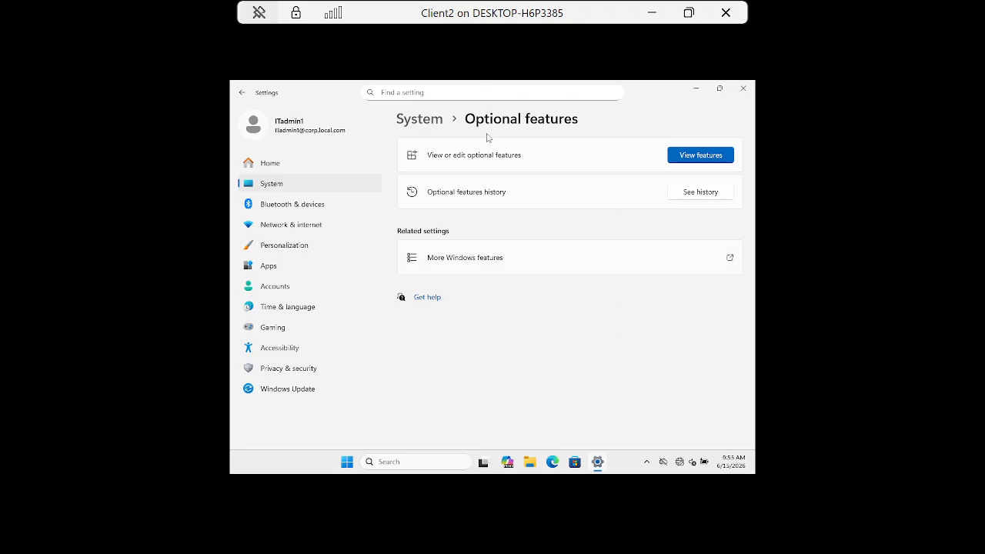
# Step: Look through the added Windows features for the installed RSAT tools, including Group Policy Management Tools, and close Settings
pyautogui.click(701, 156)
pyautogui.click(436, 354)
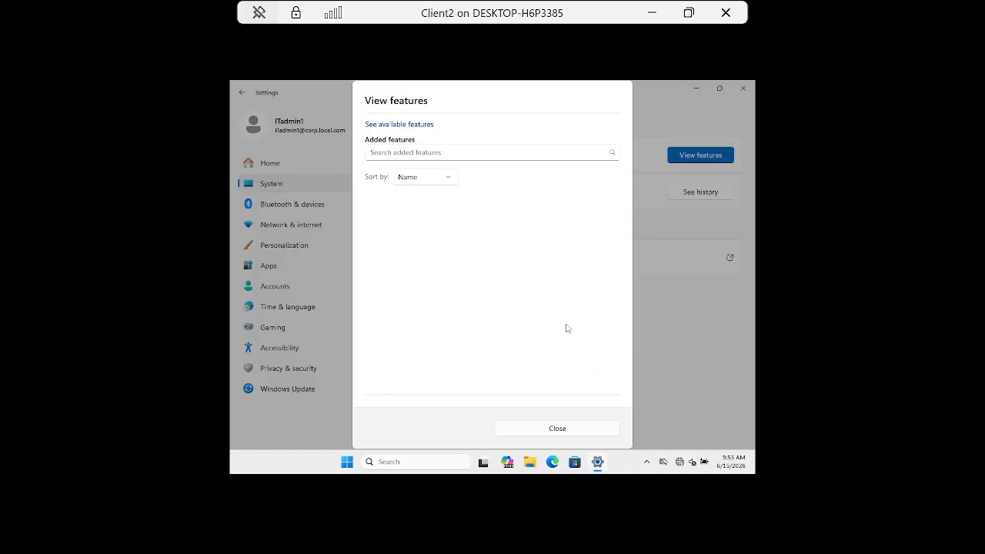
pyautogui.click(398, 156)
pyautogui.scroll(-1, 512, 307)
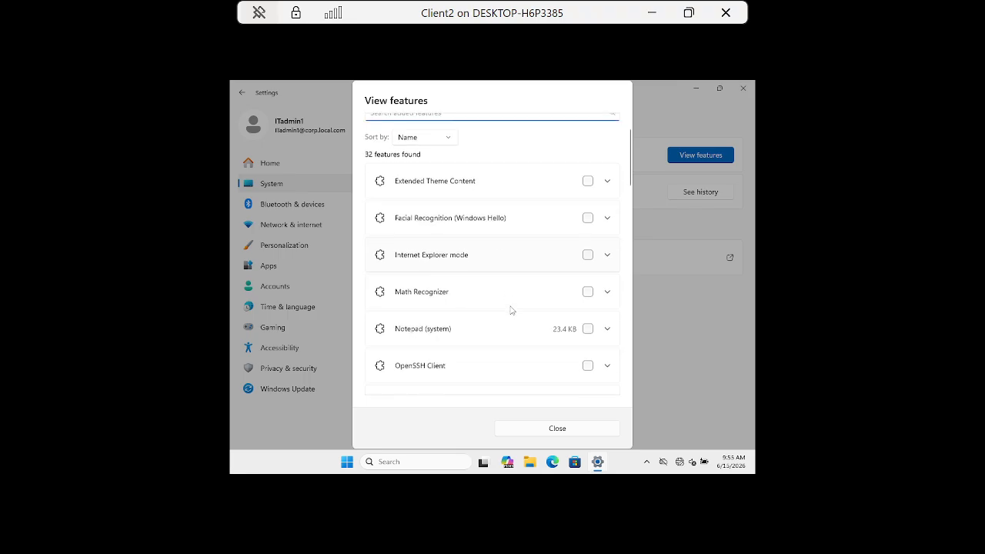
pyautogui.scroll(-3, 511, 310)
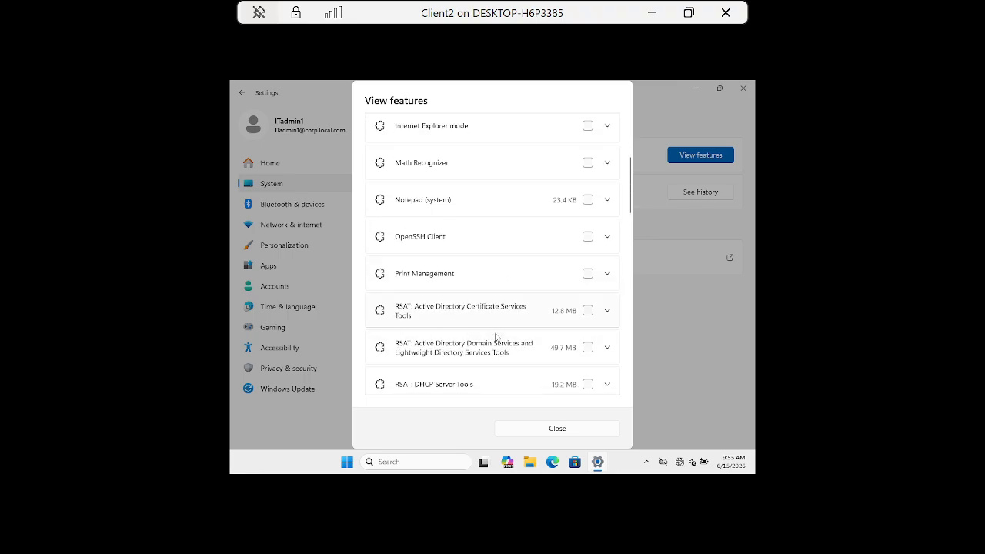
pyautogui.scroll(-1, 497, 349)
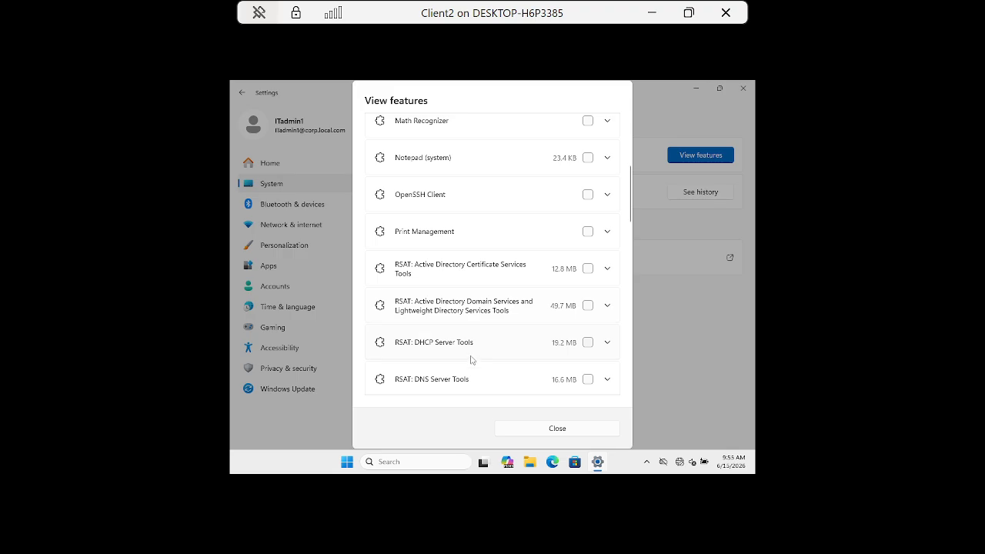
pyautogui.scroll(-5, 472, 360)
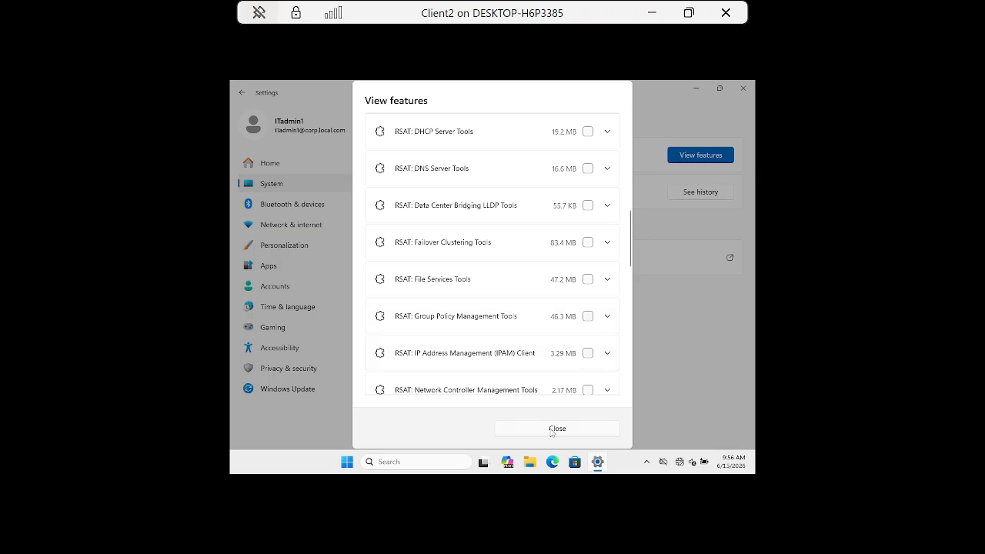
pyautogui.click(556, 429)
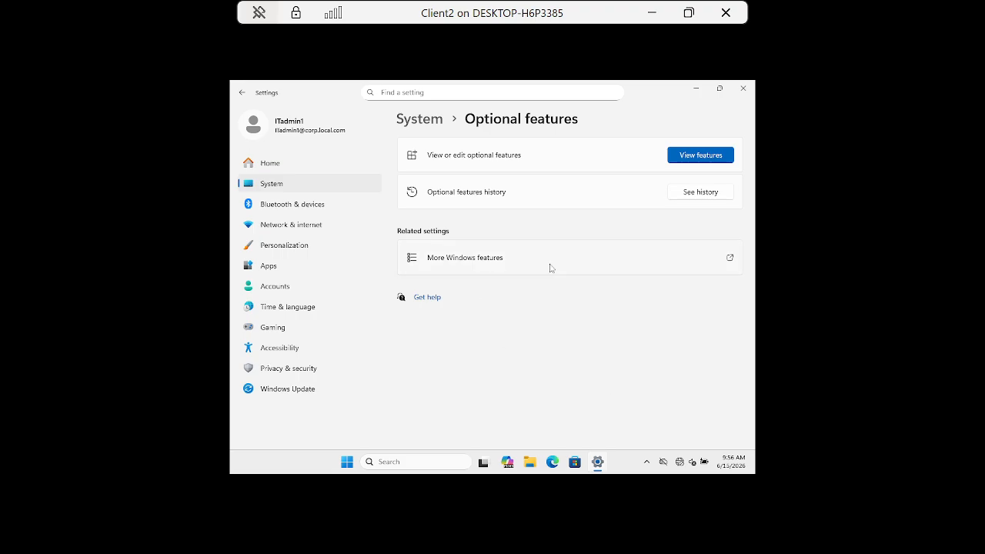
pyautogui.click(743, 92)
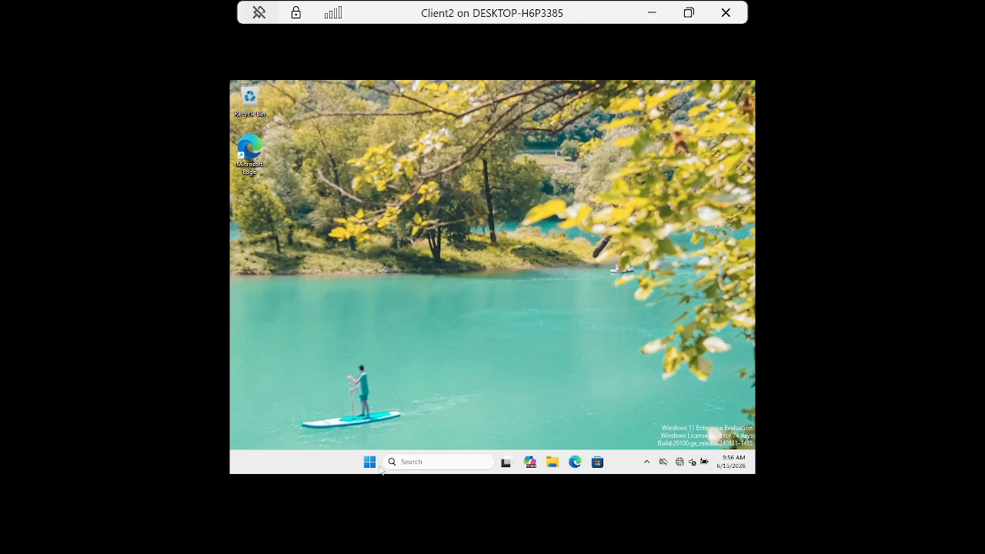
# Step: Search Windows for "grou" and open the Group Policy Management console
pyautogui.click(369, 462)
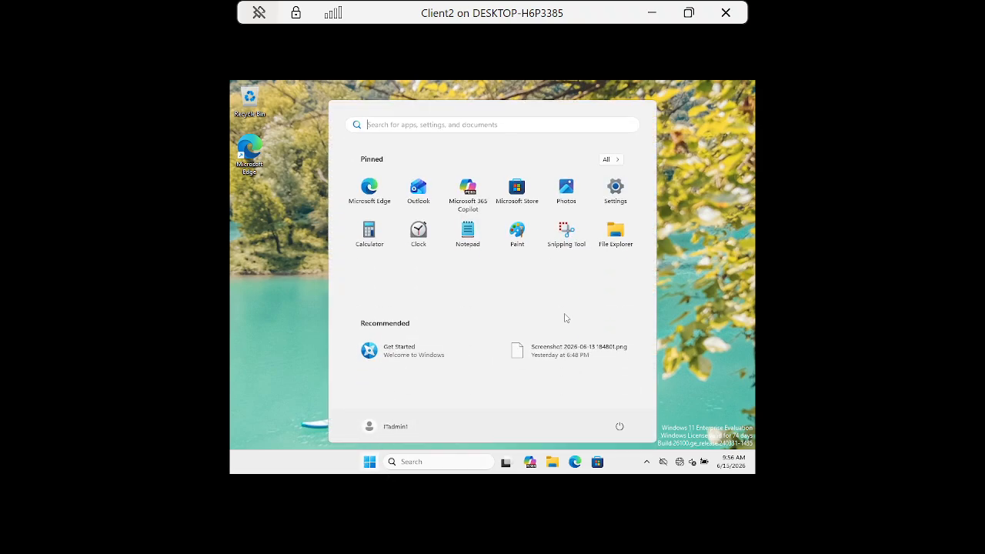
pyautogui.click(411, 462)
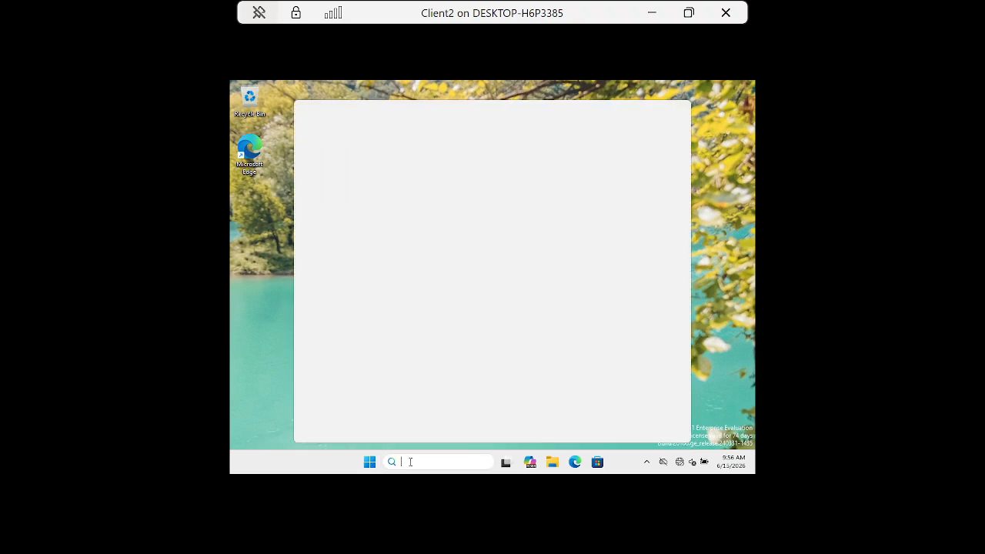
pyautogui.write('grou')
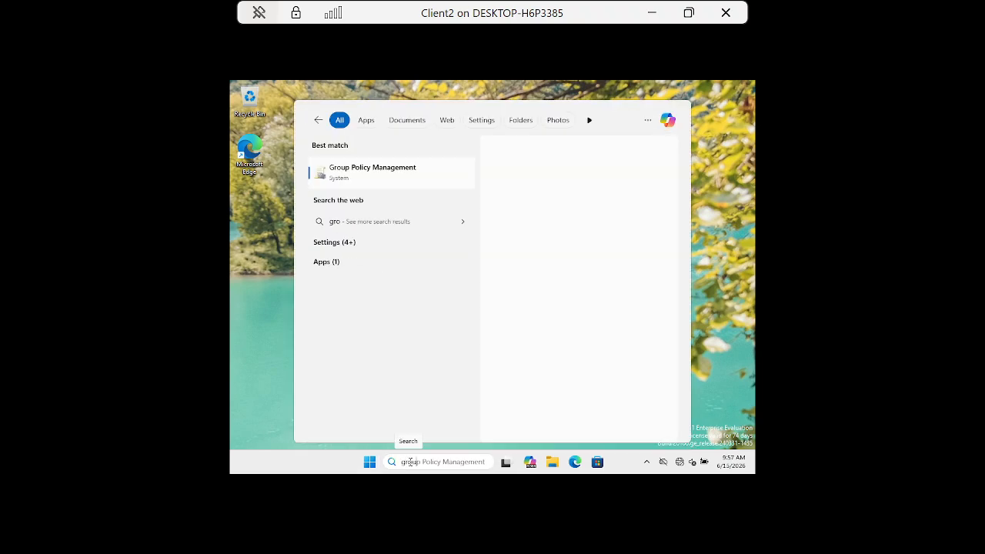
pyautogui.click(361, 169)
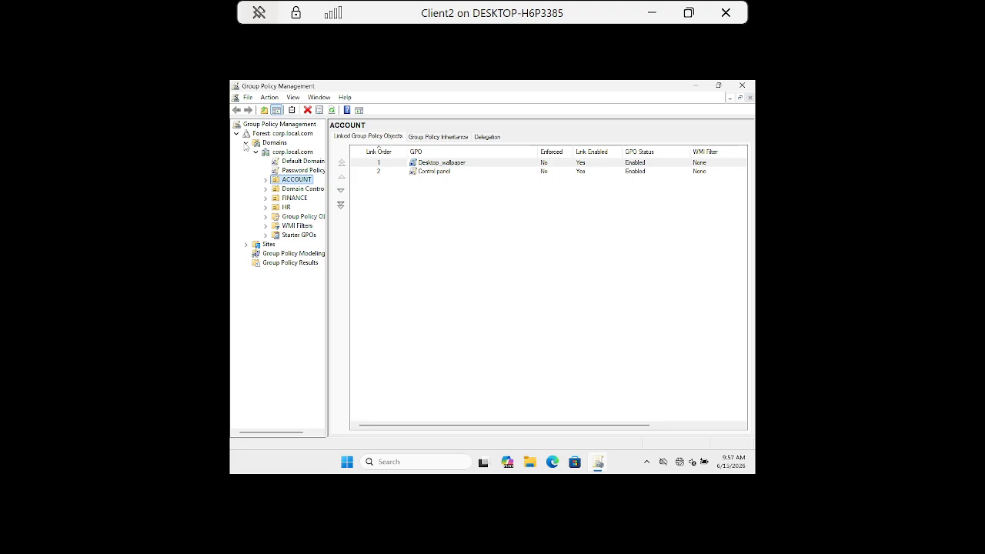
# Step: Collapse the corp.local.com forest and remove it from the Group Policy Management console
pyautogui.click(246, 143)
pyautogui.click(236, 134)
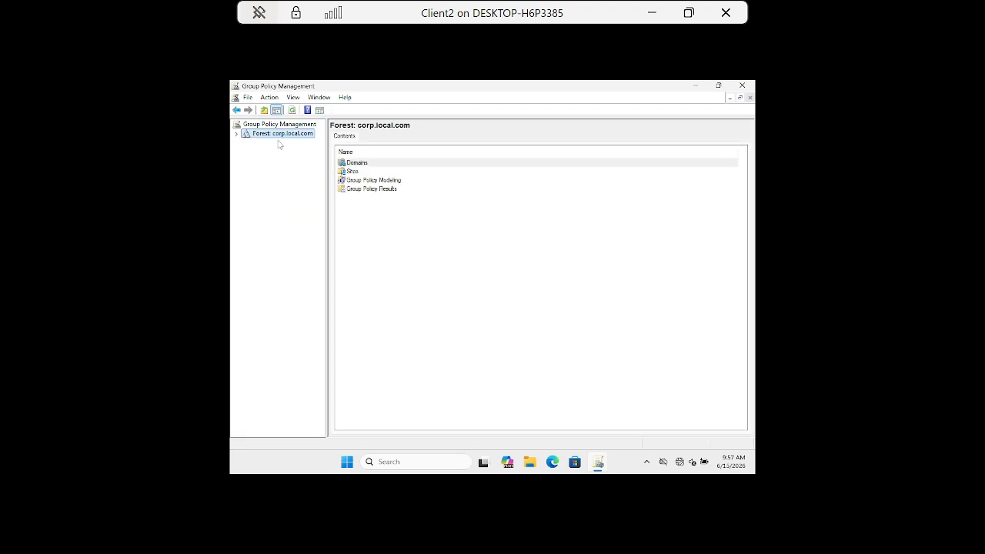
pyautogui.rightClick(300, 136)
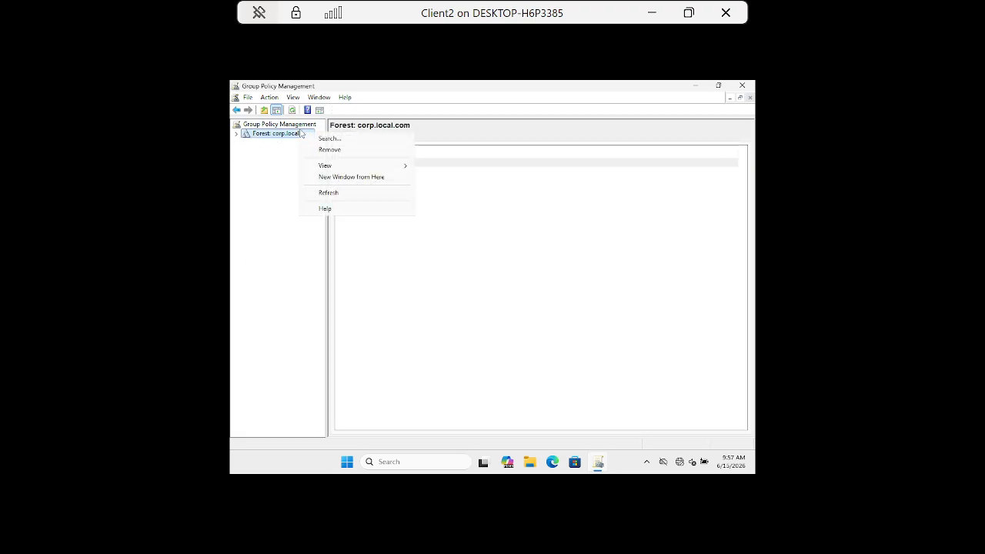
pyautogui.click(339, 147)
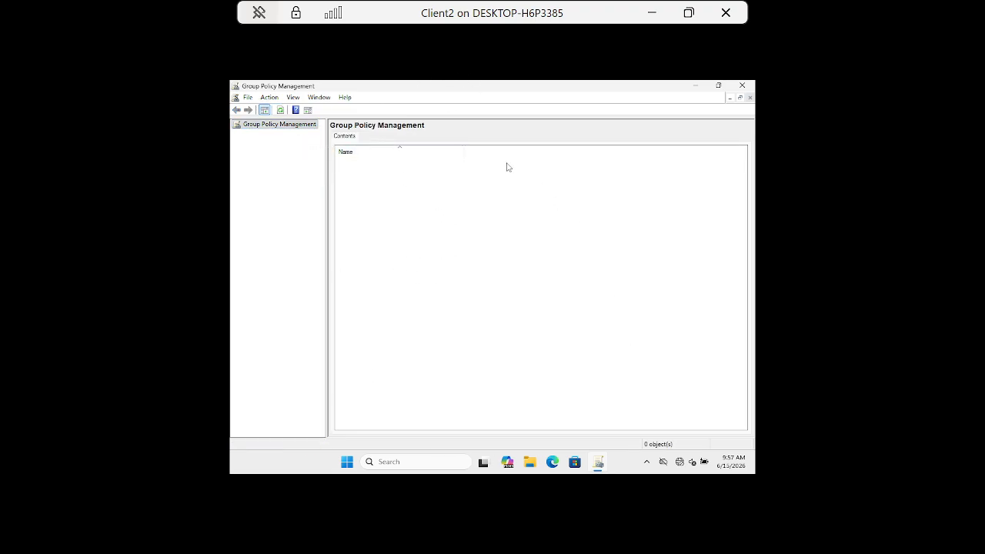
# Step: Add a forest to the Group Policy Management console using the domain corp.local.com
pyautogui.rightClick(262, 129)
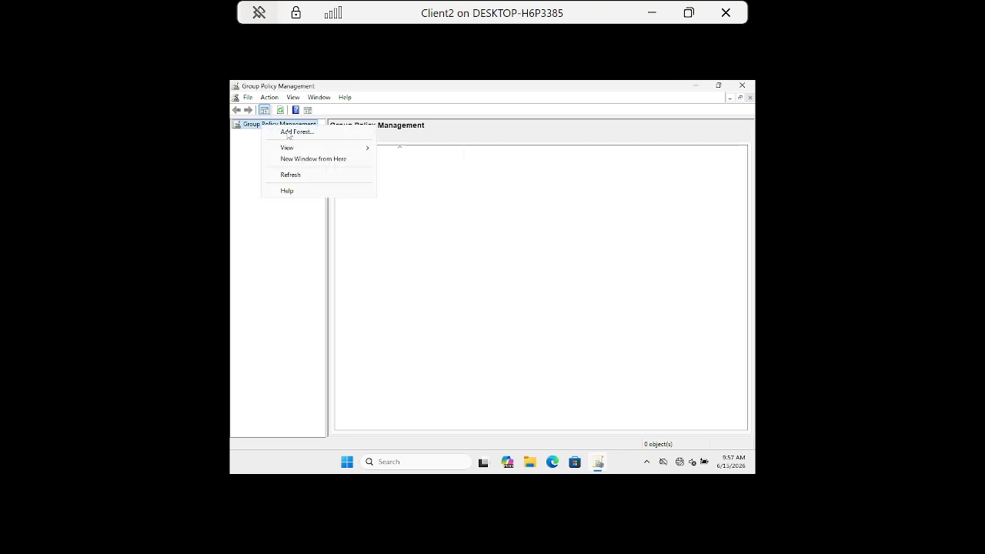
pyautogui.click(310, 134)
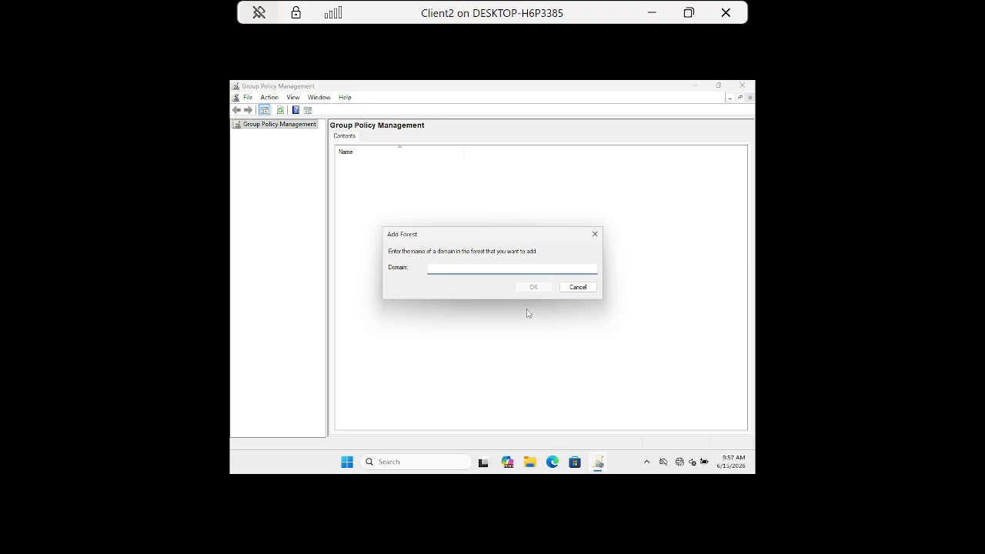
pyautogui.write('corp.local.com')
pyautogui.click(534, 287)
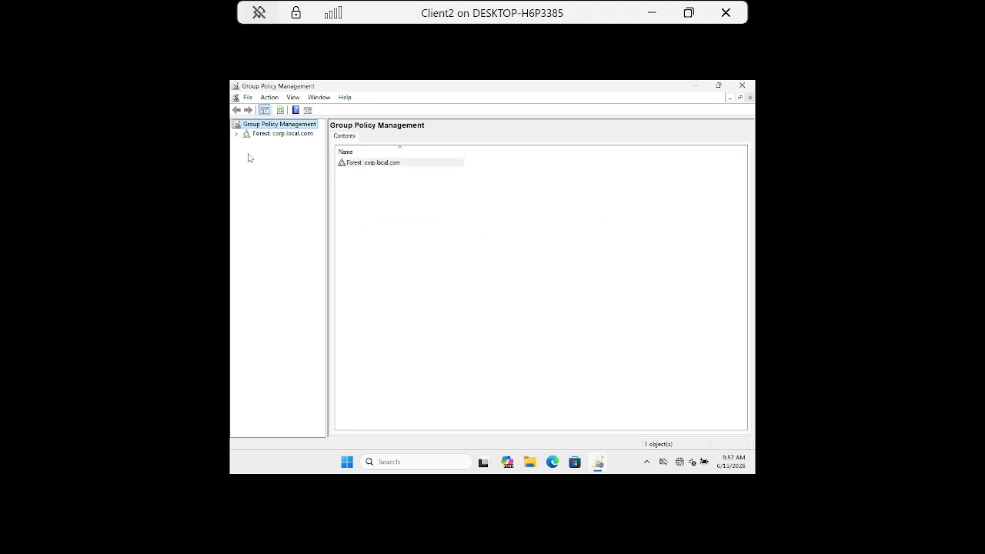
# Step: Expand the corp.local.com forest and domain to show the policies and sub-units under the HR and ACCOUNT organizational units
pyautogui.click(237, 134)
pyautogui.click(246, 142)
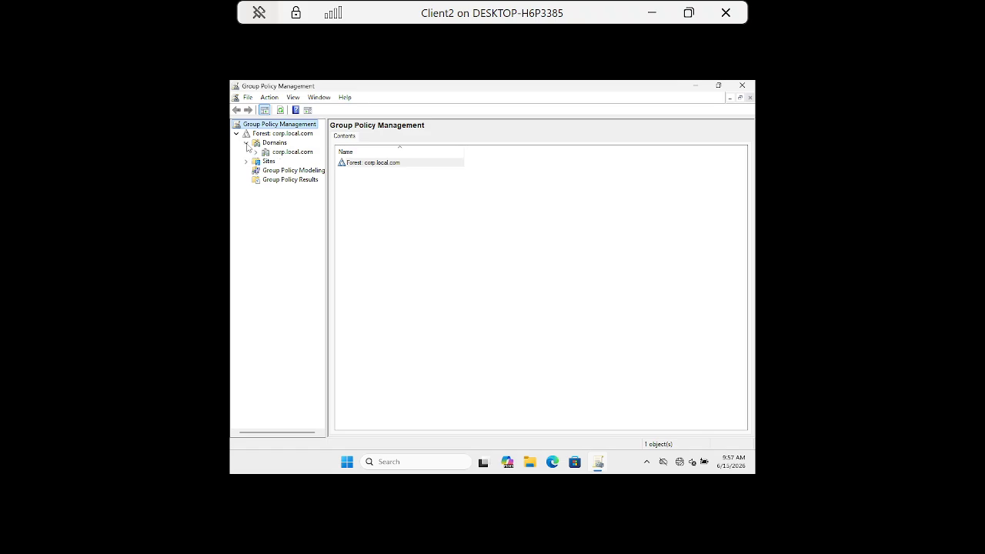
pyautogui.click(256, 152)
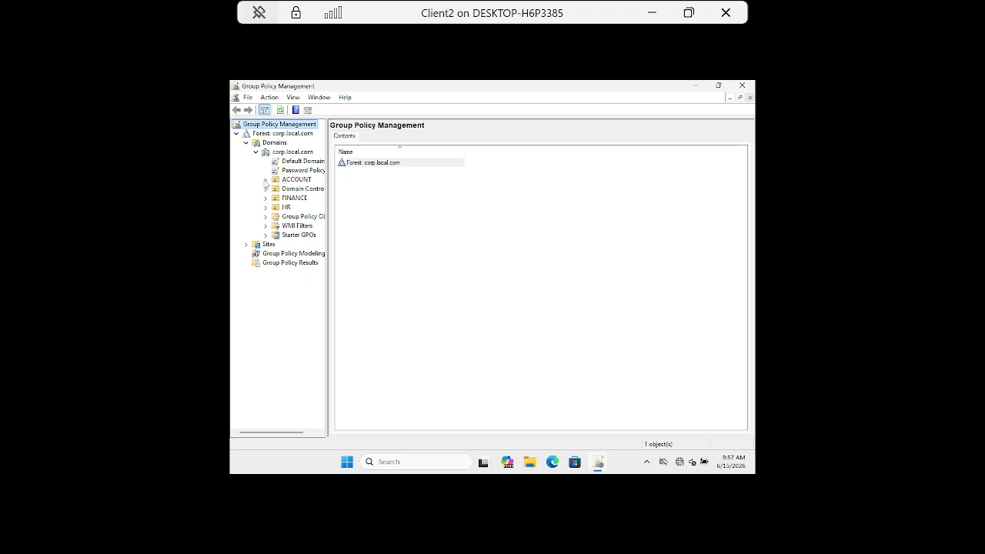
pyautogui.click(265, 207)
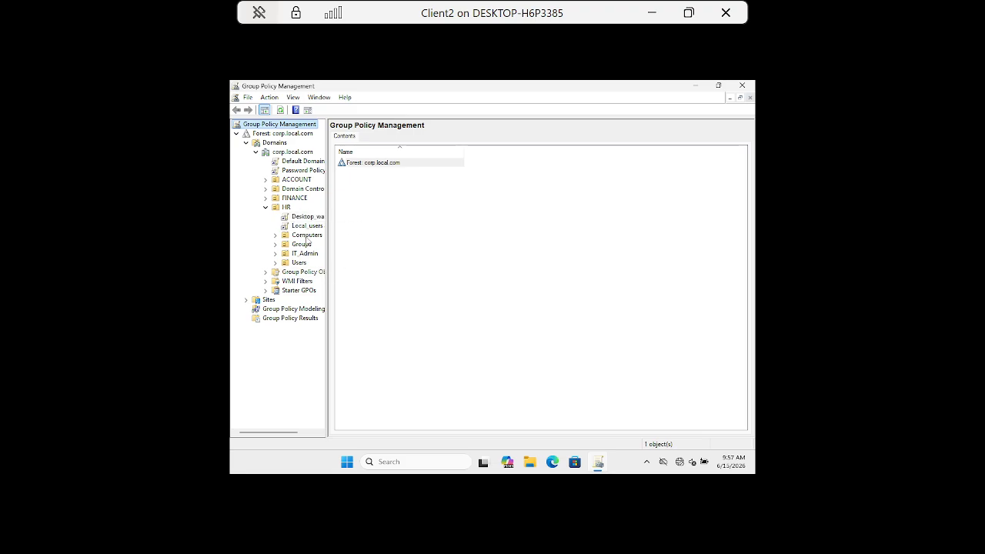
pyautogui.click(266, 179)
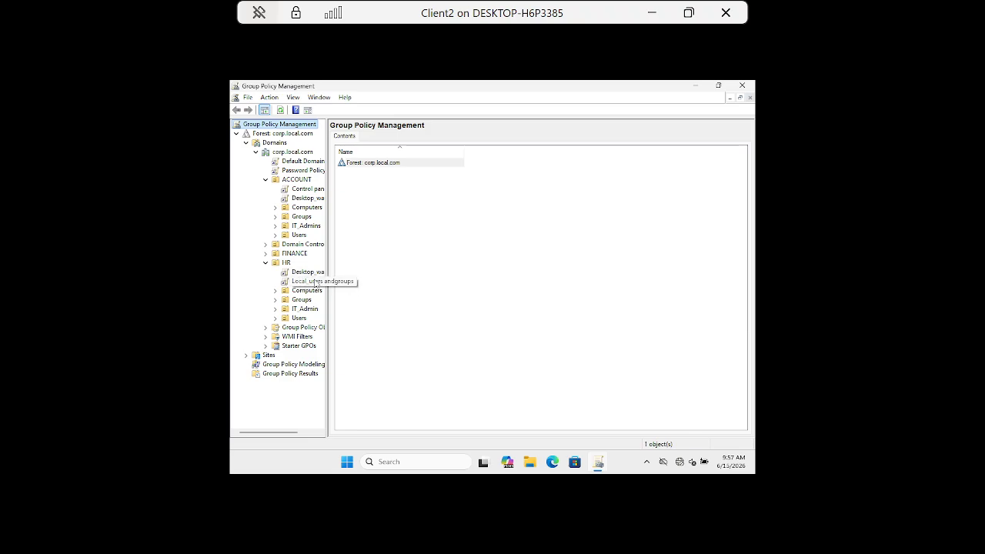
# Step: Check the available actions for HR's Desktop_wallpaper policy link and view the policy's delegation permissions
pyautogui.rightClick(296, 275)
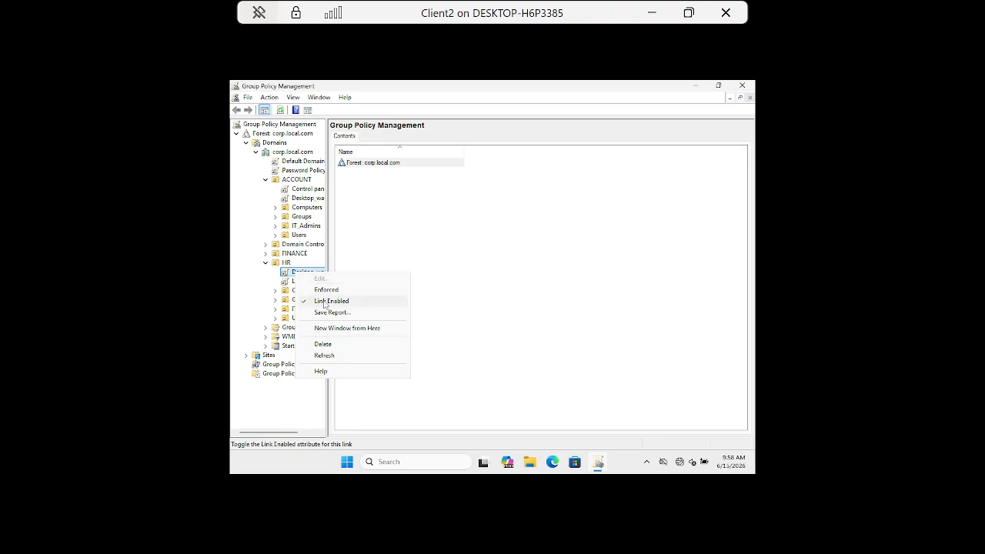
pyautogui.click(414, 243)
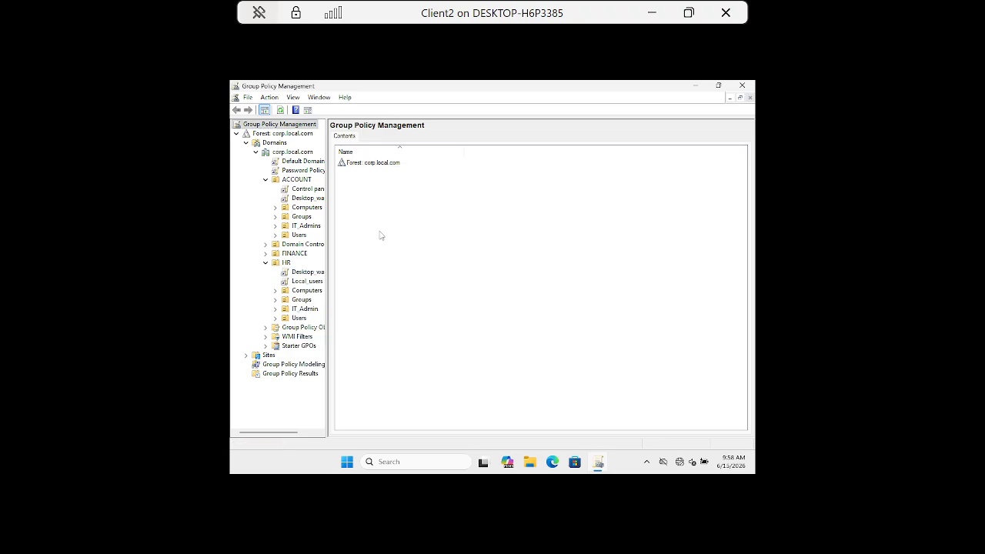
pyautogui.click(302, 274)
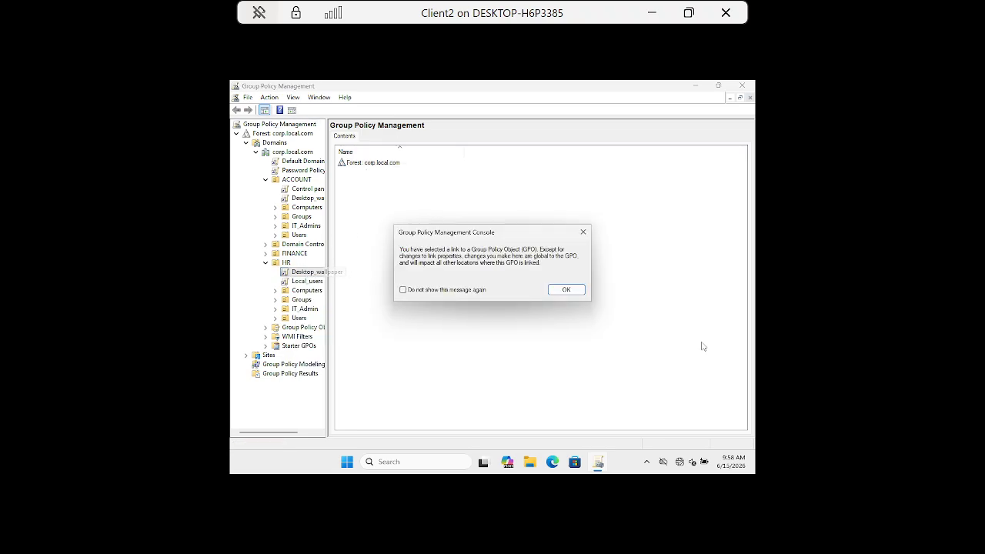
pyautogui.click(568, 288)
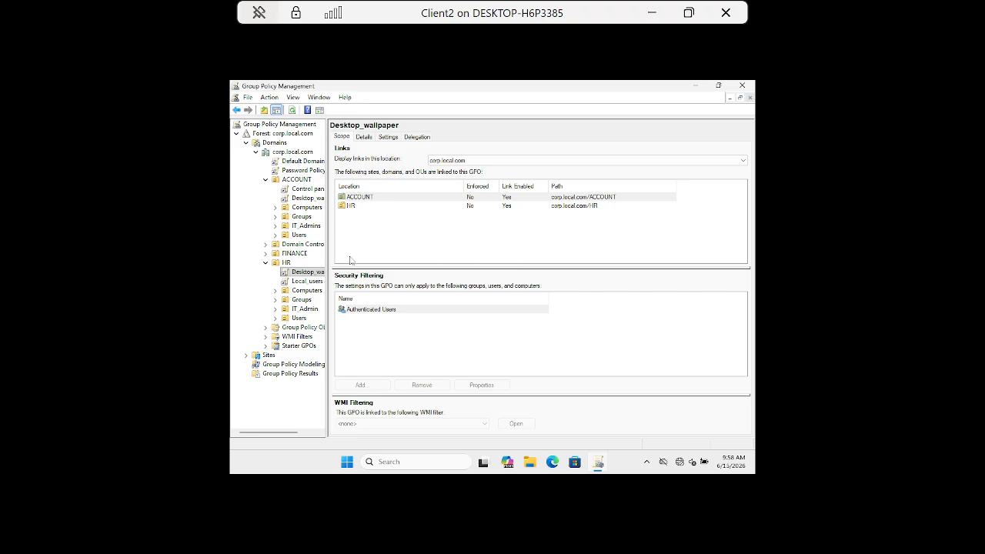
pyautogui.click(418, 137)
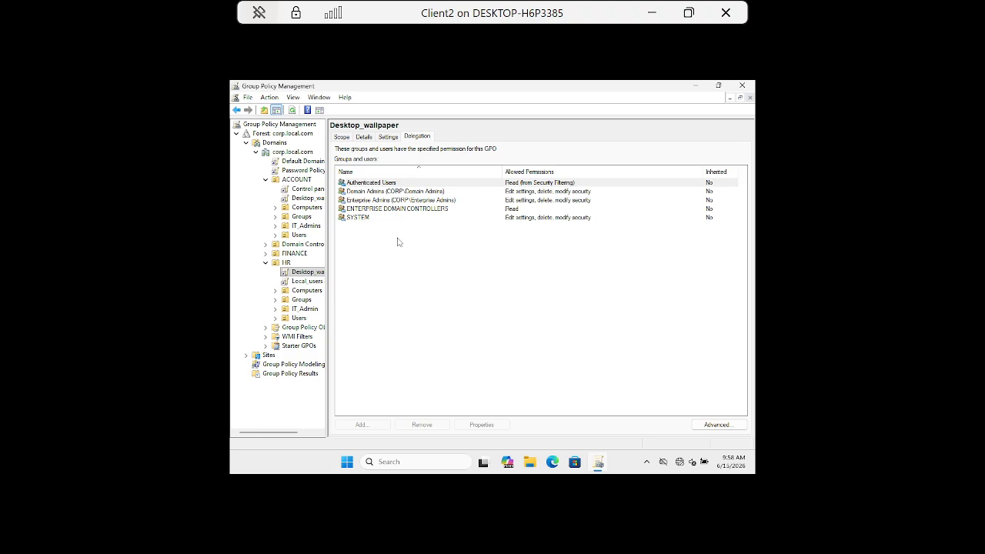
# Step: View the delegation, scope and details of HR's Local_users andgroups policy
pyautogui.click(293, 282)
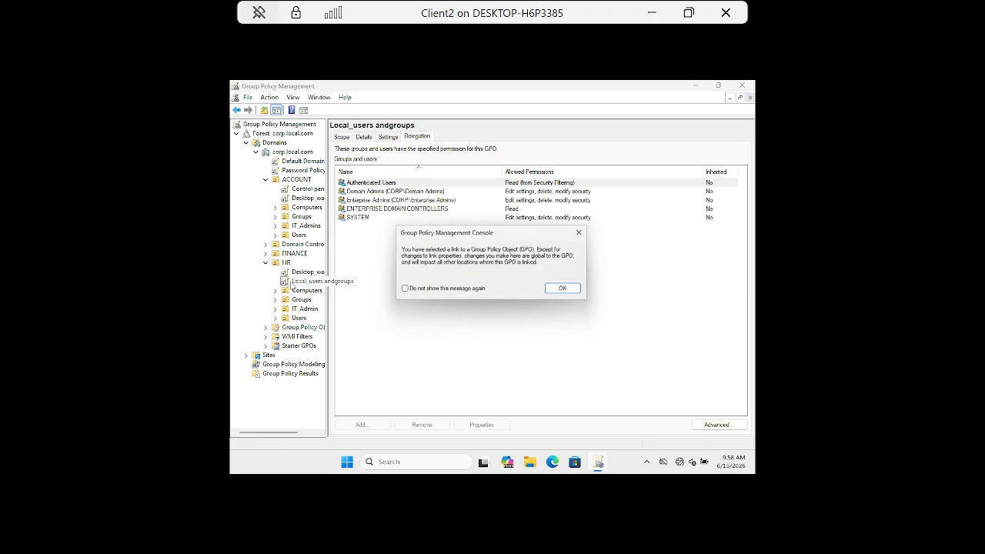
pyautogui.click(563, 288)
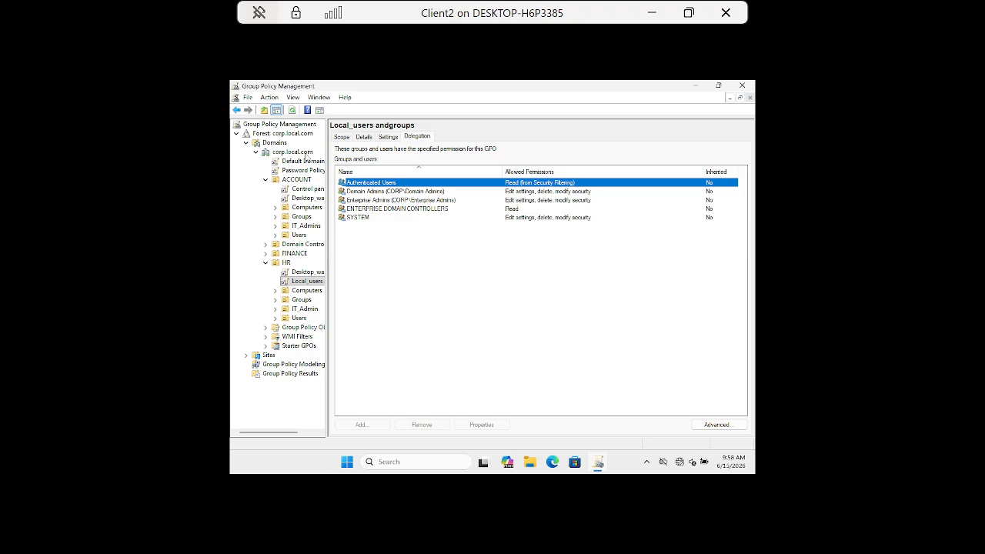
pyautogui.click(346, 137)
pyautogui.click(366, 137)
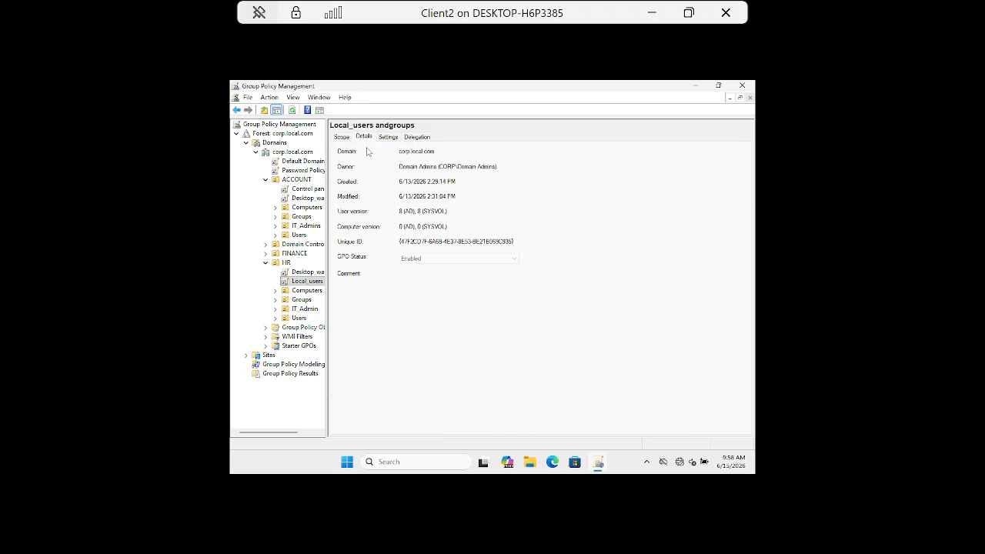
# Step: View the HR organizational unit's Link GPOs delegation for IT_admins and check the available actions for its Local_users andgroups link
pyautogui.click(286, 262)
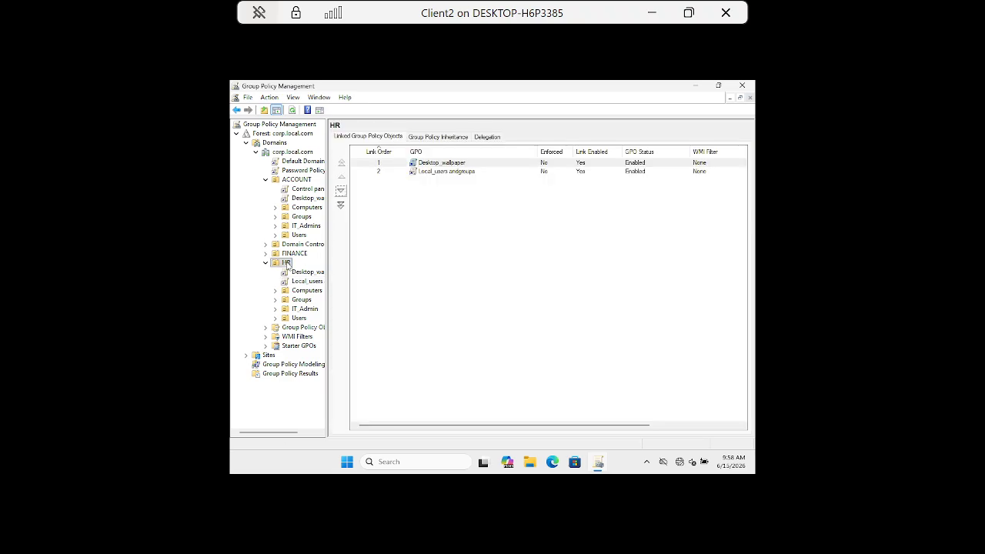
pyautogui.click(488, 136)
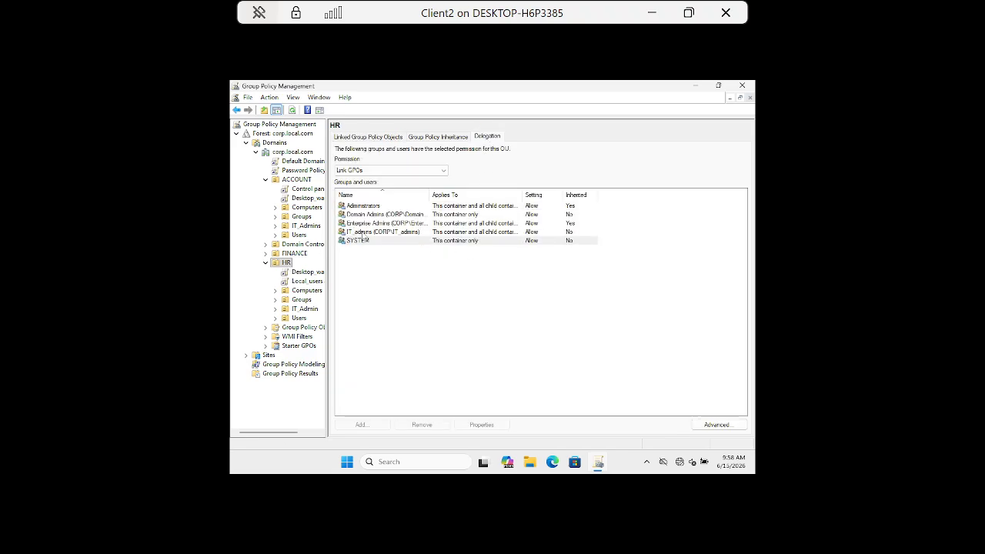
pyautogui.click(354, 231)
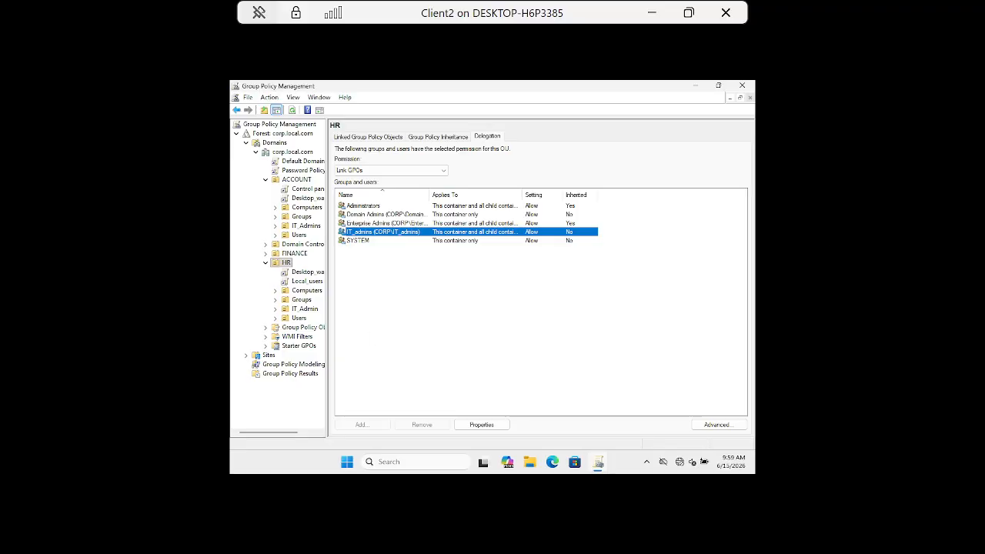
pyautogui.click(560, 321)
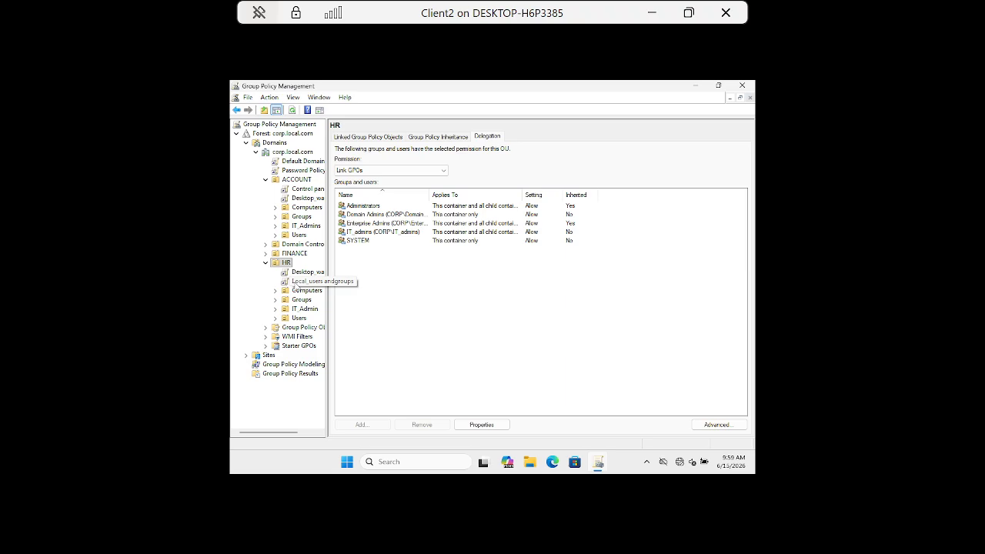
pyautogui.rightClick(296, 285)
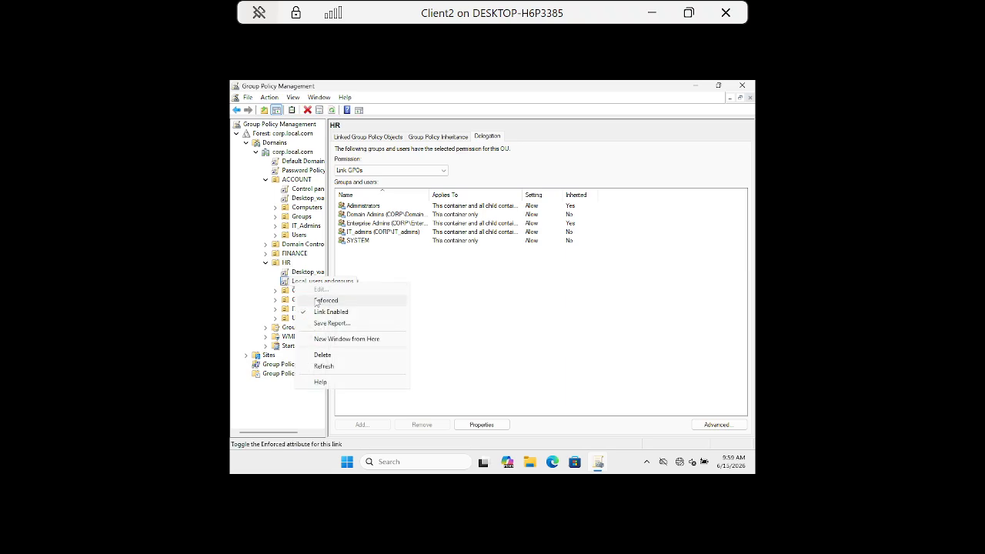
pyautogui.click(453, 274)
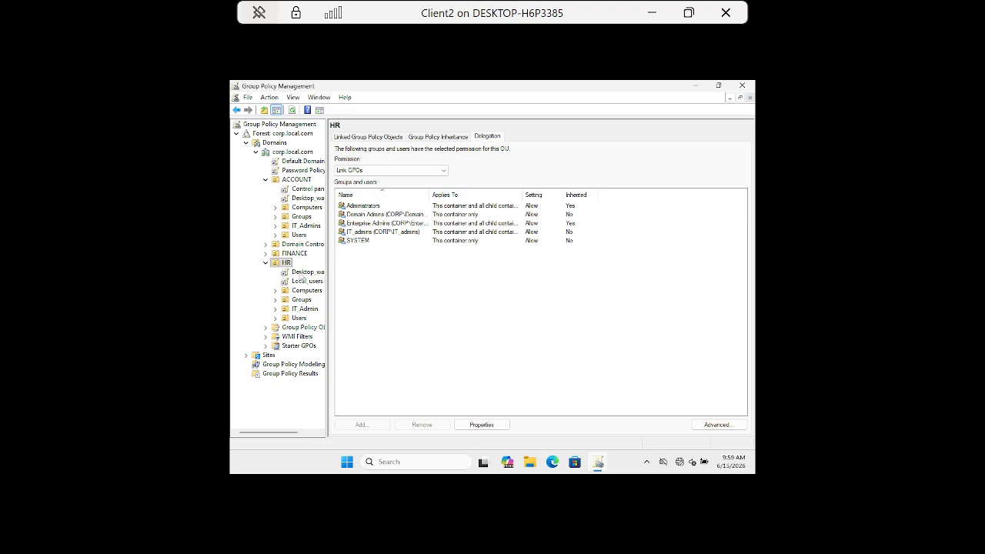
# Step: Disable the Desktop_wallpaper policy link under the HR organizational unit and recheck its link status
pyautogui.rightClick(301, 274)
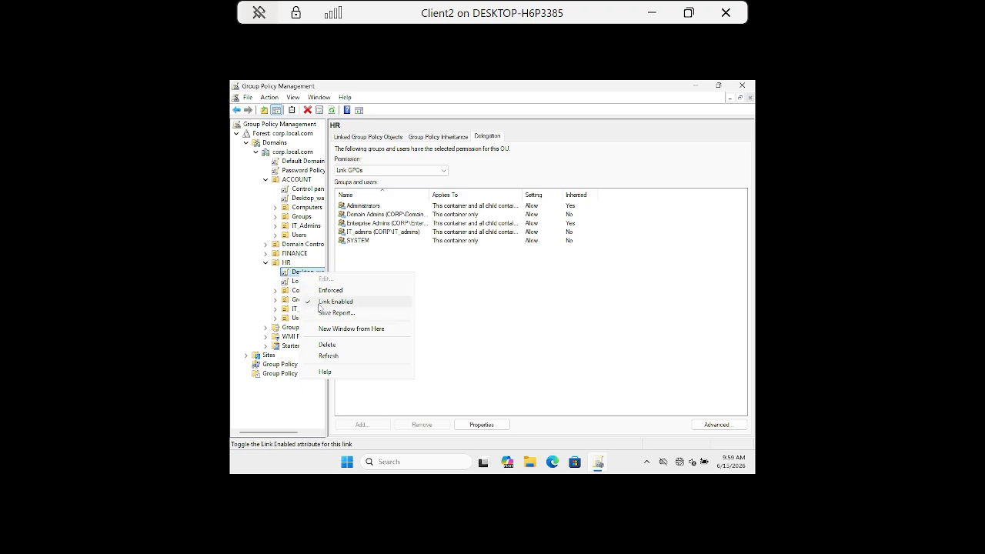
pyautogui.click(319, 307)
pyautogui.rightClick(303, 274)
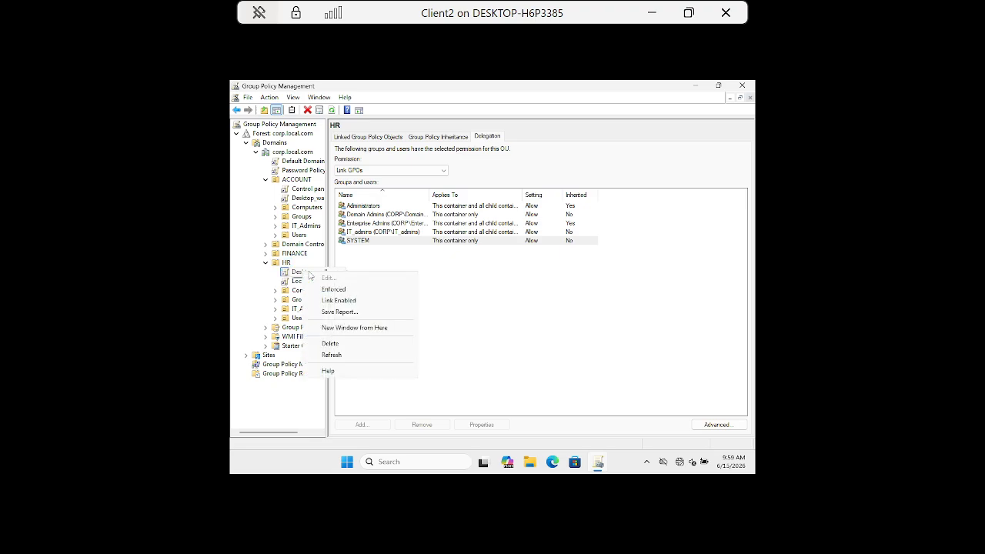
pyautogui.click(530, 334)
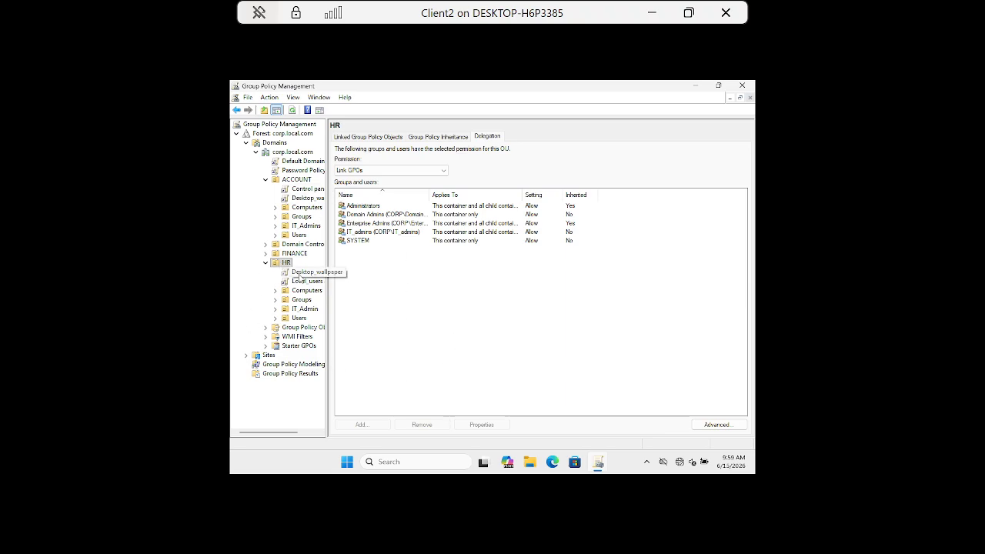
# Step: View the details and generate the settings report of HR's Desktop_wallpaper policy to check its links
pyautogui.click(305, 276)
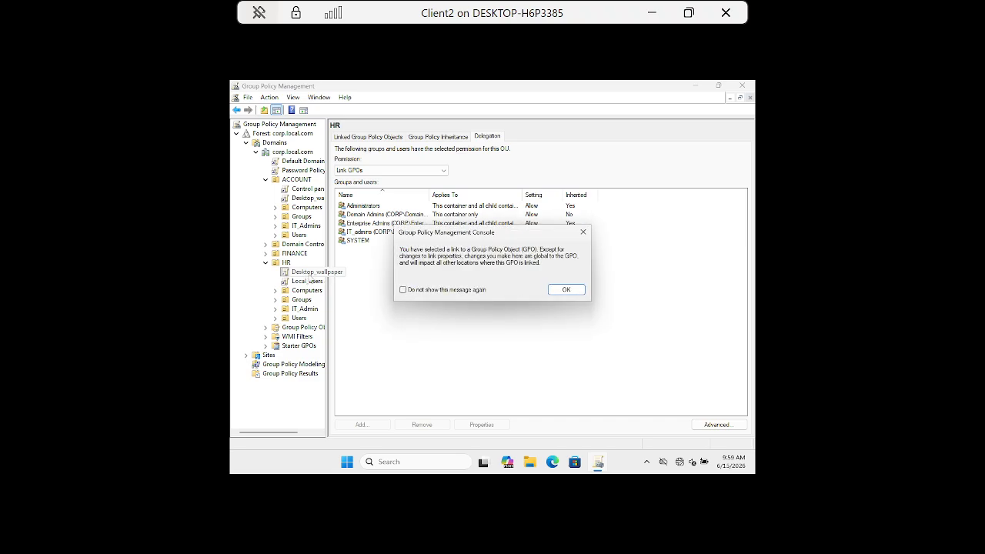
pyautogui.click(567, 290)
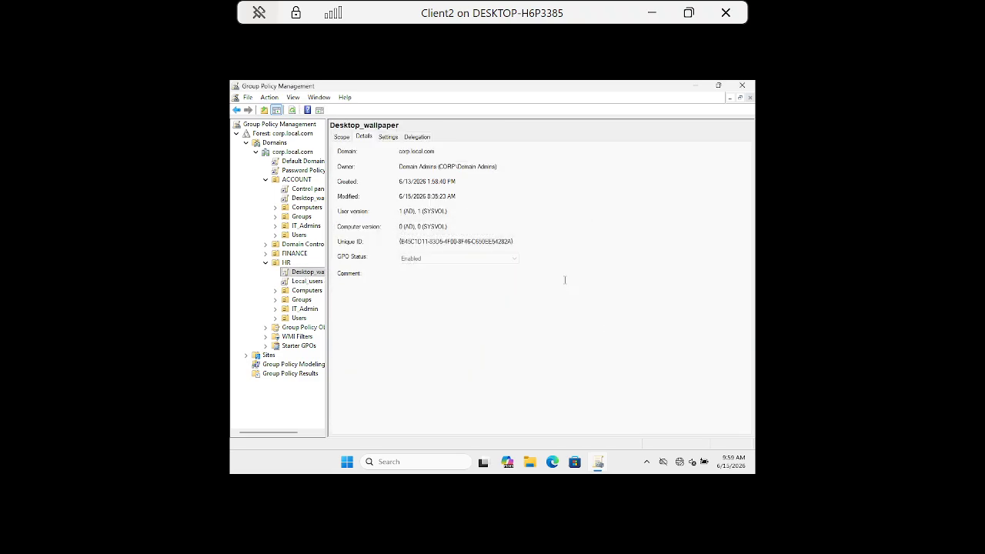
pyautogui.click(389, 137)
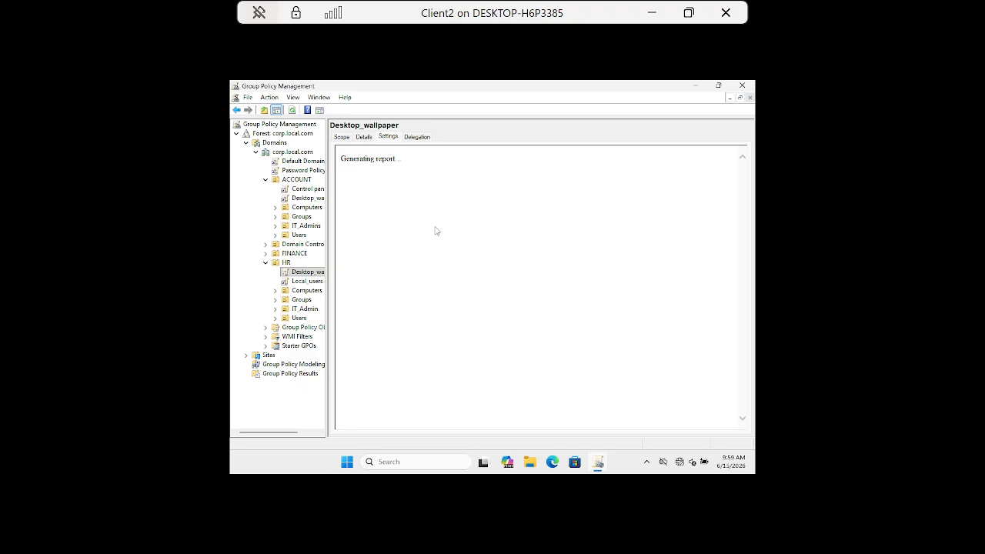
pyautogui.click(368, 214)
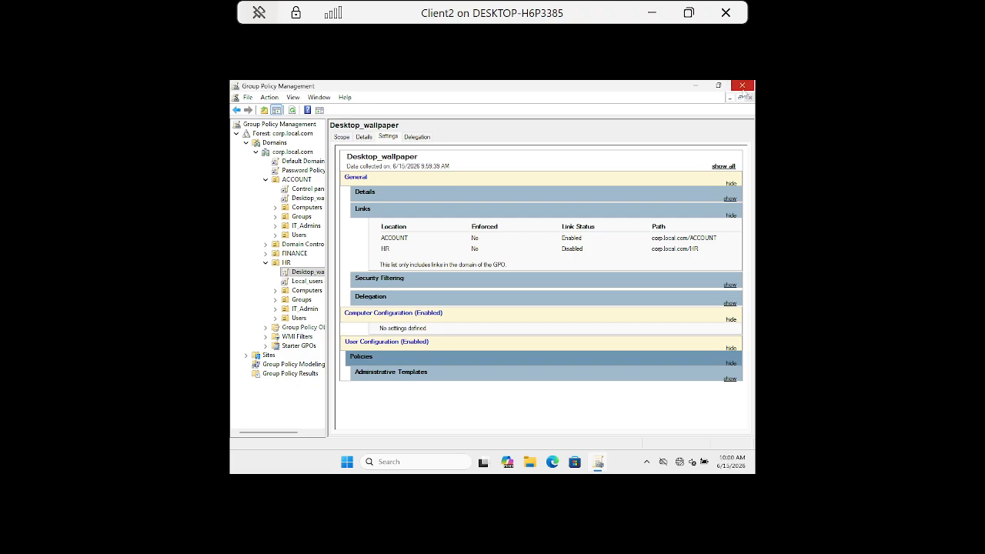
# Step: Close Group Policy Management and sign out of the ITadmin1 session on the client machine
pyautogui.click(743, 86)
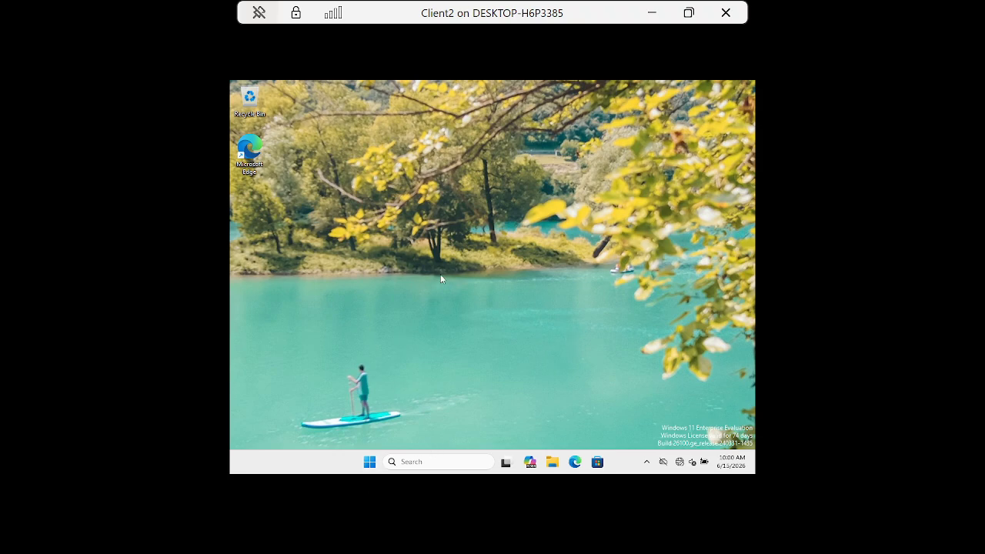
pyautogui.click(369, 462)
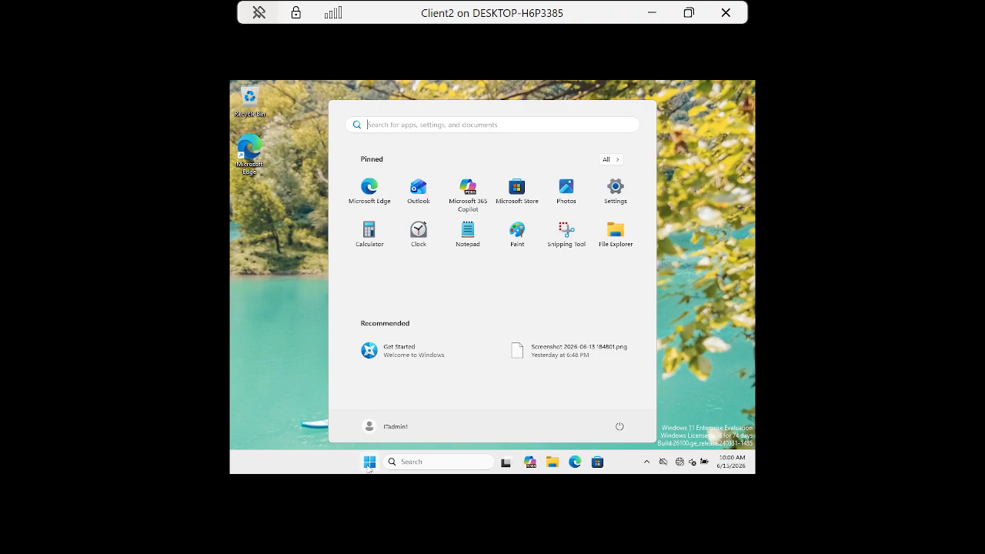
pyautogui.click(710, 296)
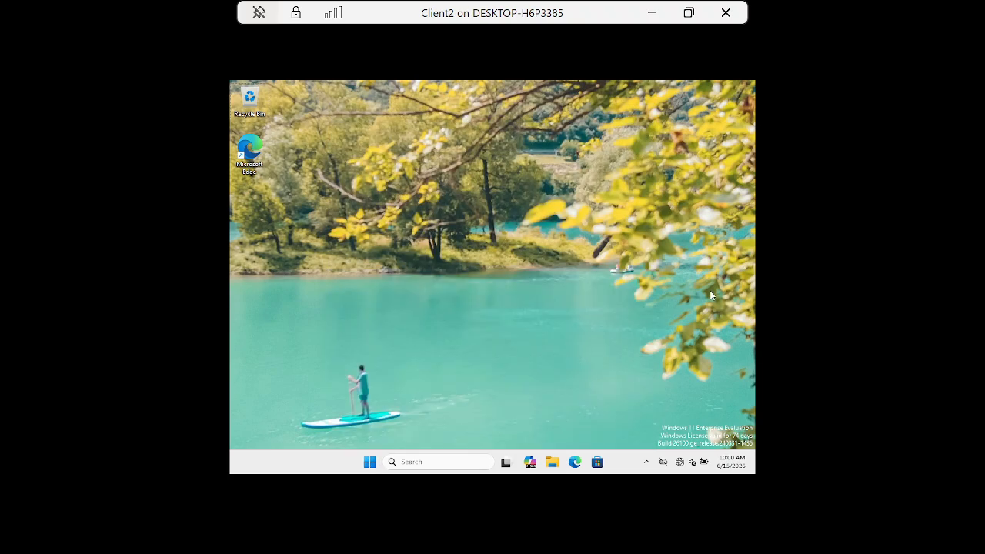
pyautogui.hotkey('ctrl', 'alt', 'End')
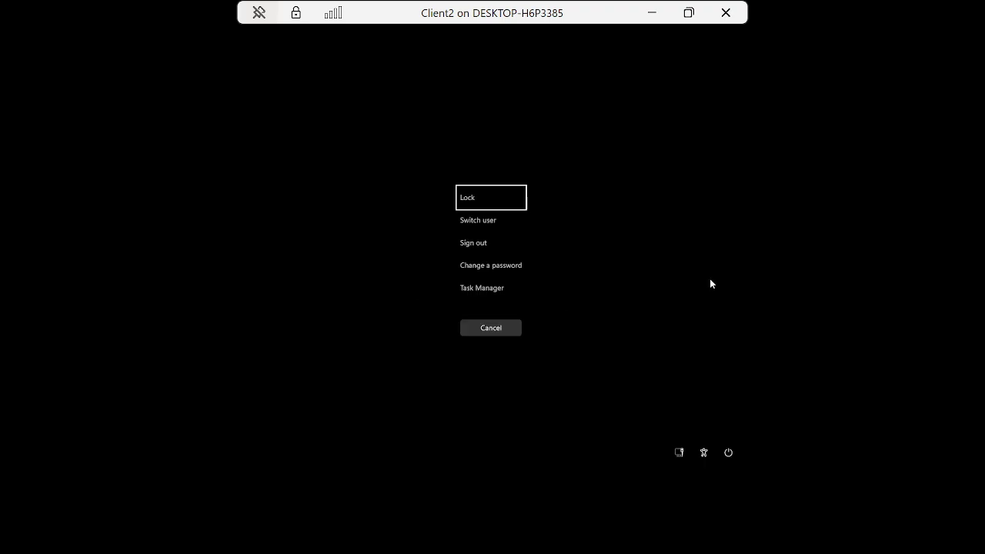
pyautogui.click(475, 243)
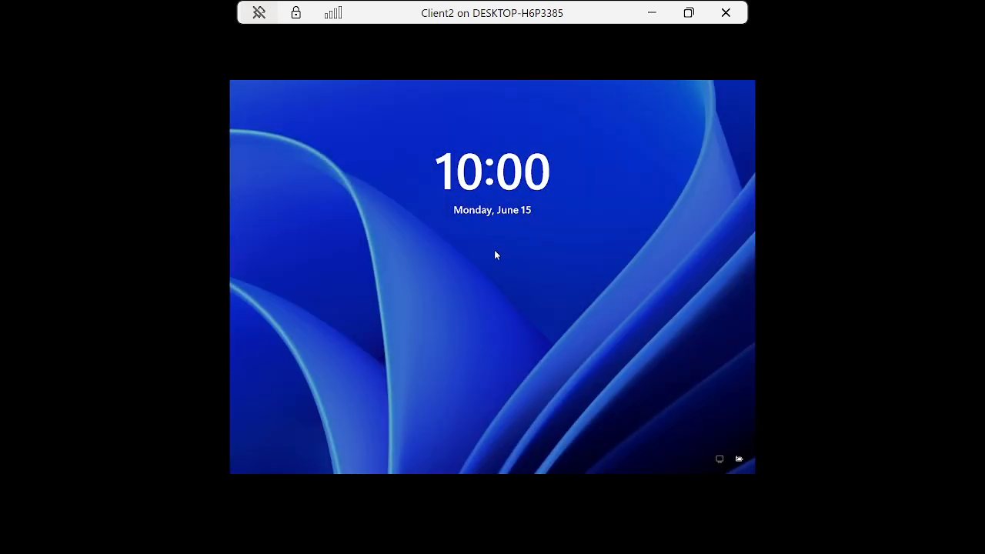
pyautogui.click(495, 250)
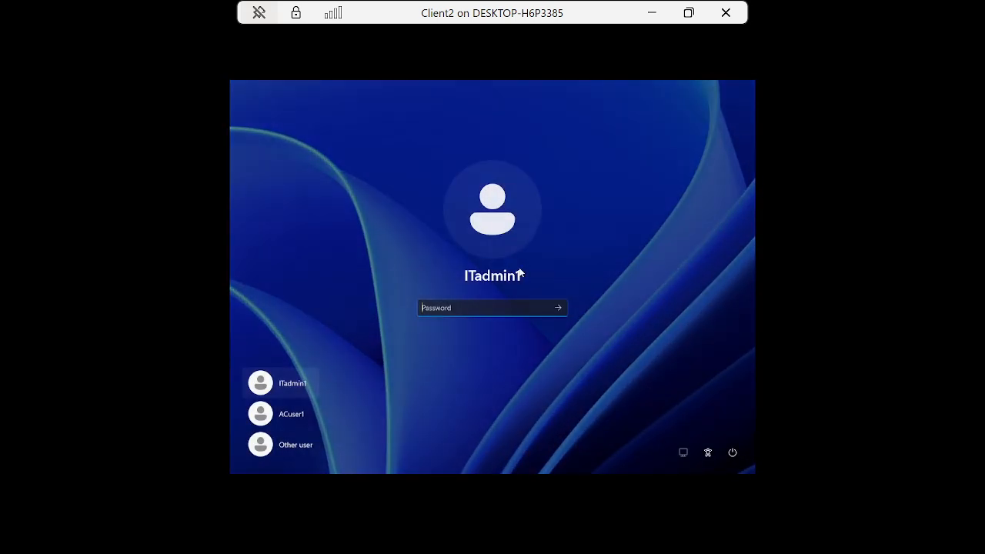
# Step: Sign back in to the ITadmin1 account by entering the account password
pyautogui.write('••••••••')
pyautogui.press('Return')
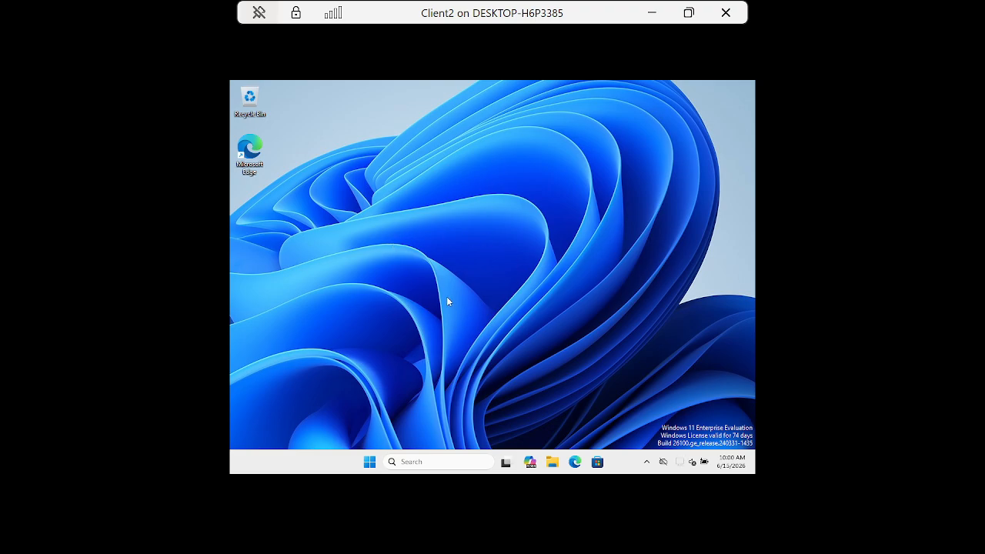
# Step: Open Command Prompt, run gpresult /r and review the user's applied and filtered policies and security groups
pyautogui.click(370, 461)
pyautogui.write('gp')
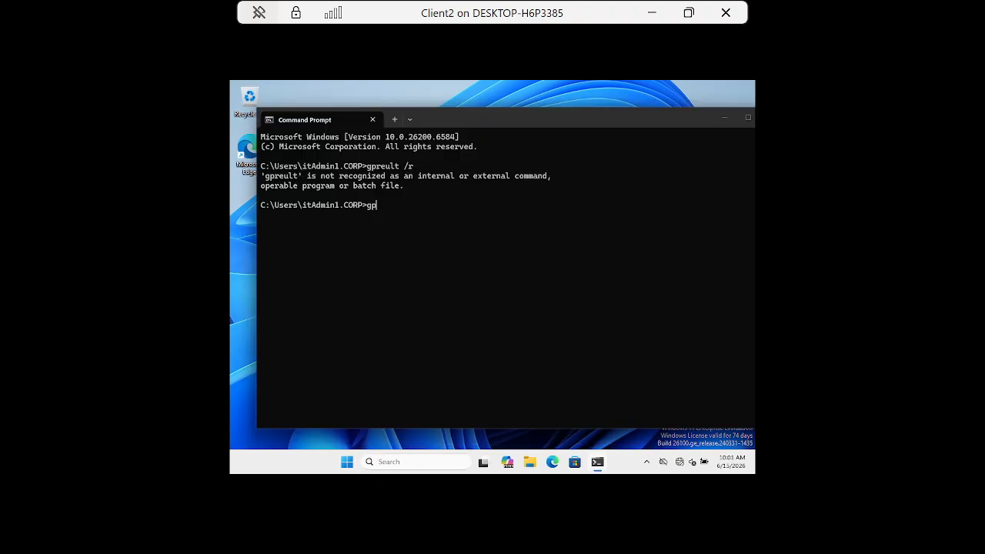
pyautogui.write('result /r')
pyautogui.press('Return')
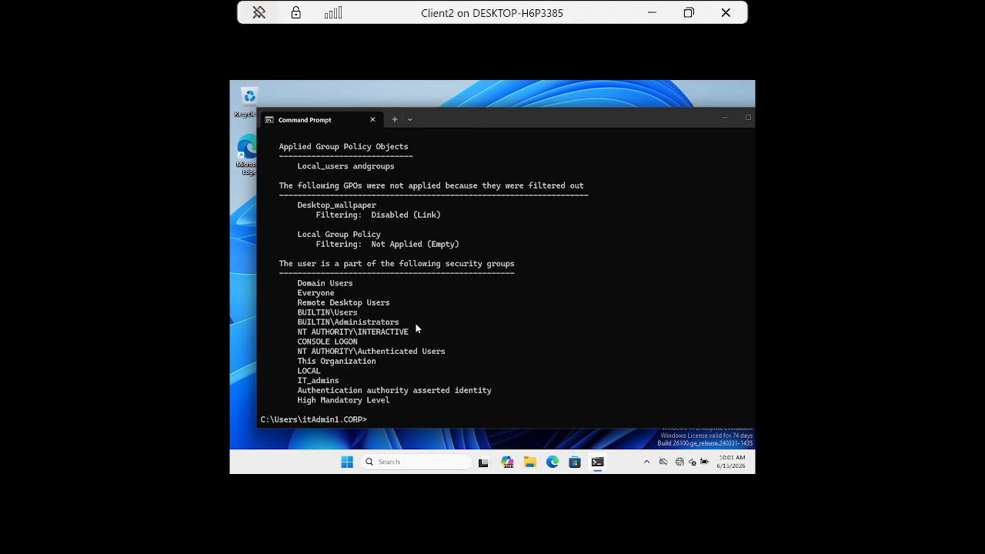
pyautogui.scroll(3, 416, 325)
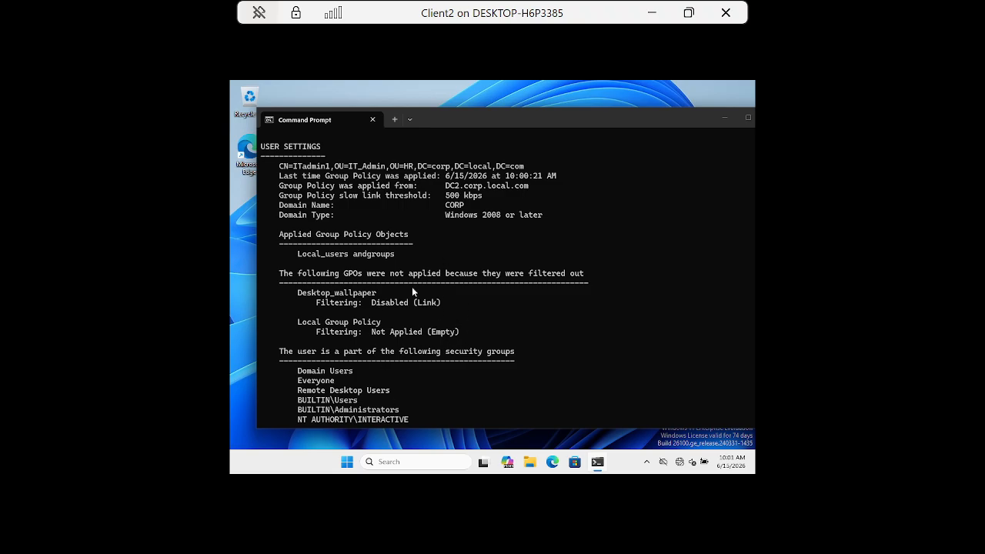
pyautogui.scroll(8, 368, 207)
pyautogui.scroll(-4, 452, 347)
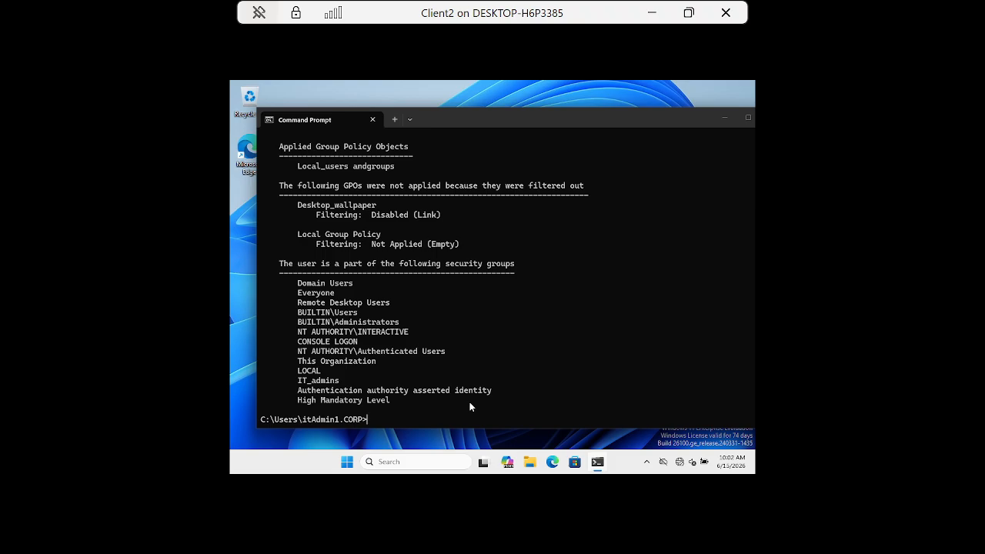
# Step: Generate an HTML Group Policy report by running gpresult /h report.html in Command Prompt
pyautogui.write('gpresult /')
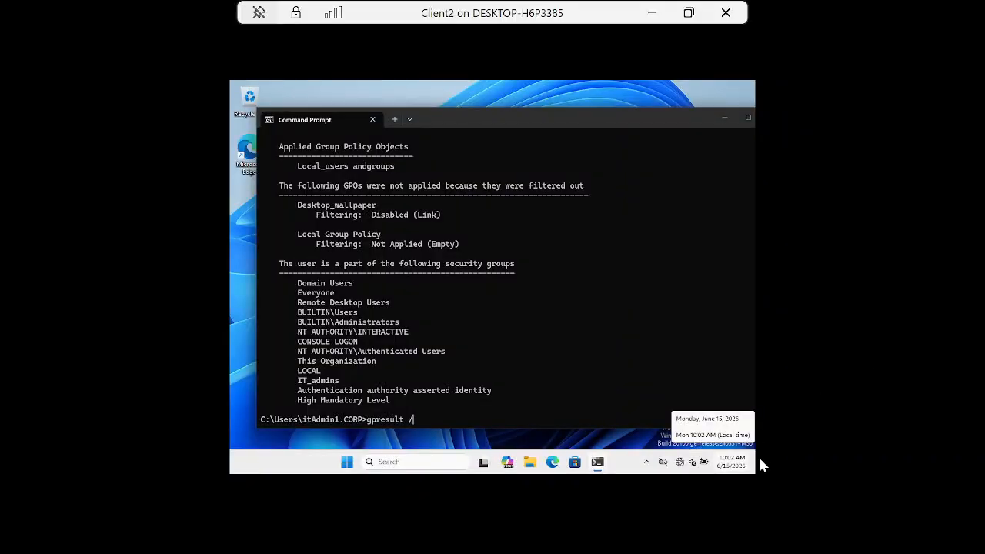
pyautogui.write('h repo')
pyautogui.press('BackSpace')
pyautogui.press('BackSpace')
pyautogui.press('BackSpace')
pyautogui.press('BackSpace')
pyautogui.write('report.html')
pyautogui.press('Return')
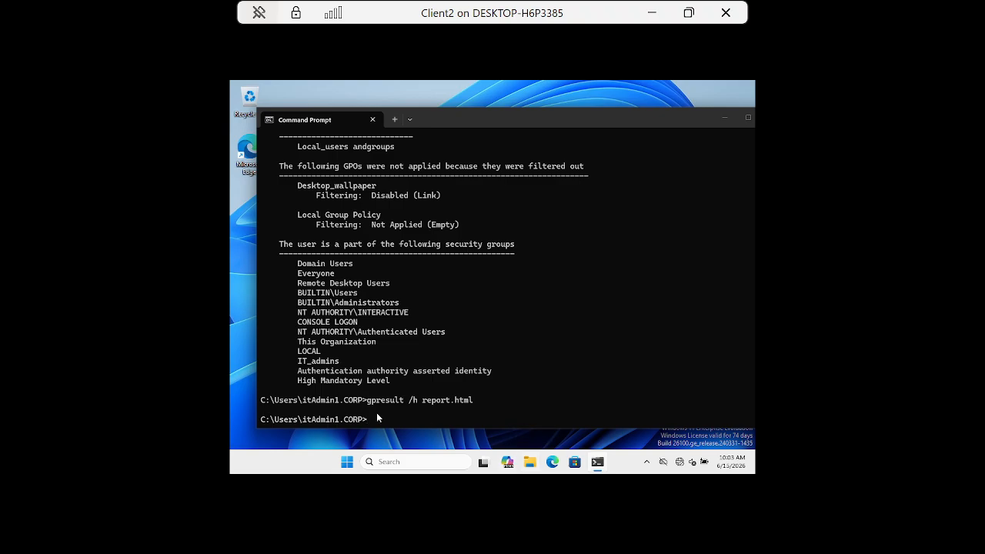
# Step: Browse to the C:\Users\itAdmin1.CORP folder in File Explorer
pyautogui.click(530, 465)
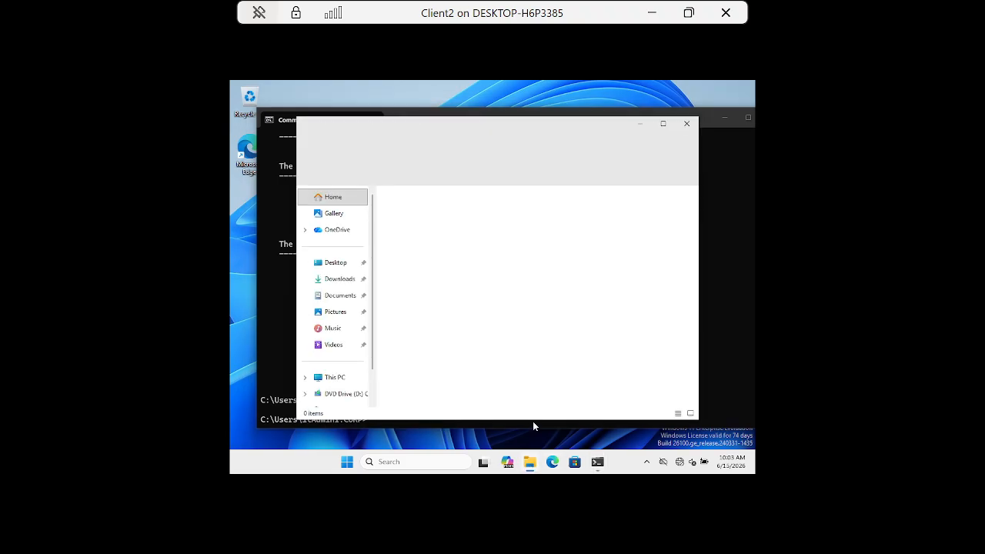
pyautogui.click(334, 378)
pyautogui.click(456, 220)
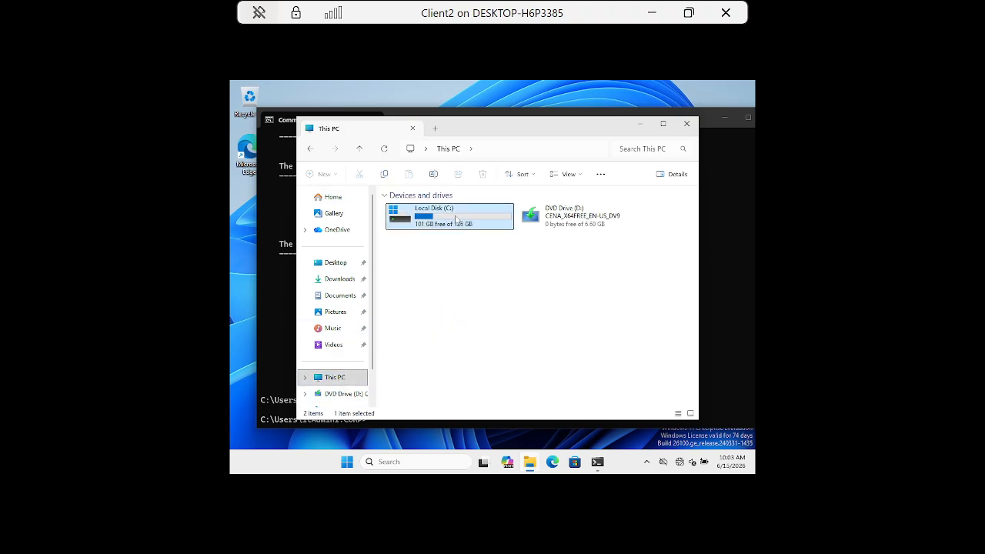
pyautogui.doubleClick(456, 220)
pyautogui.click(412, 267)
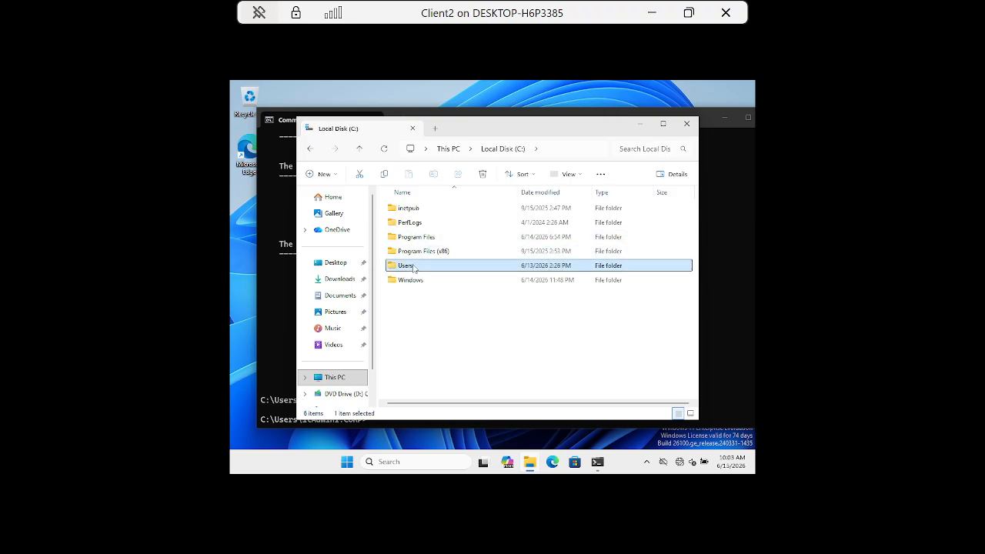
pyautogui.doubleClick(413, 267)
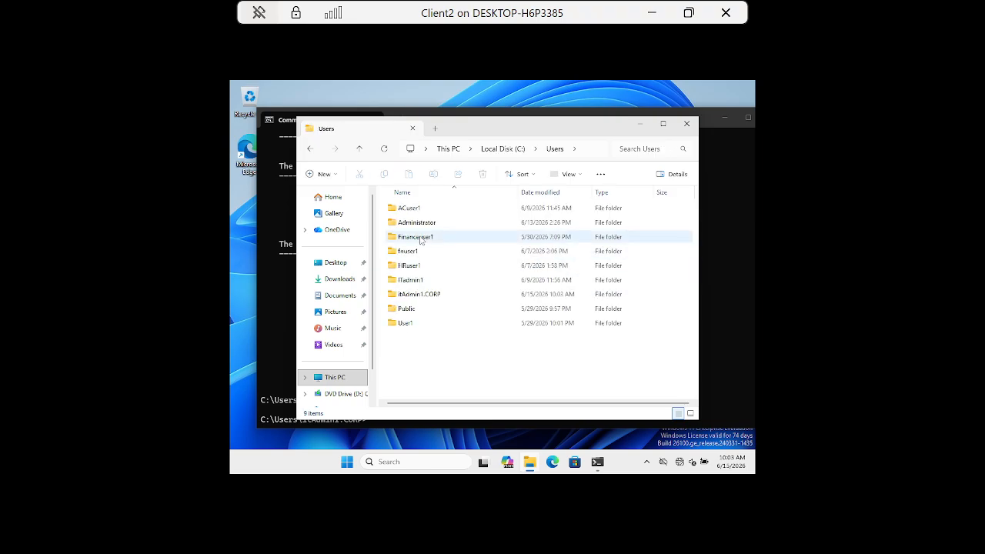
pyautogui.click(421, 296)
pyautogui.doubleClick(420, 296)
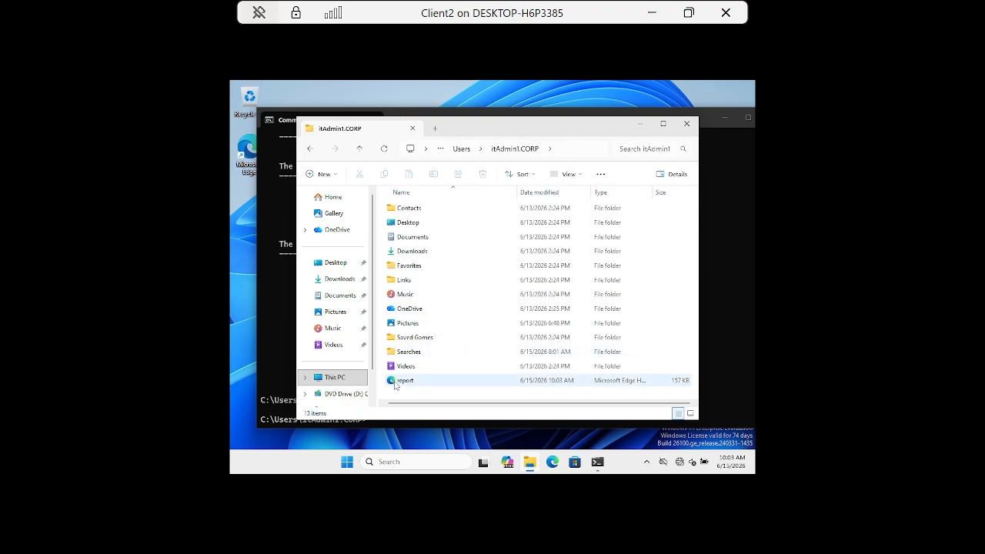
# Step: Open the report file and review its user details, component status, and applied and denied policies
pyautogui.click(395, 384)
pyautogui.doubleClick(422, 381)
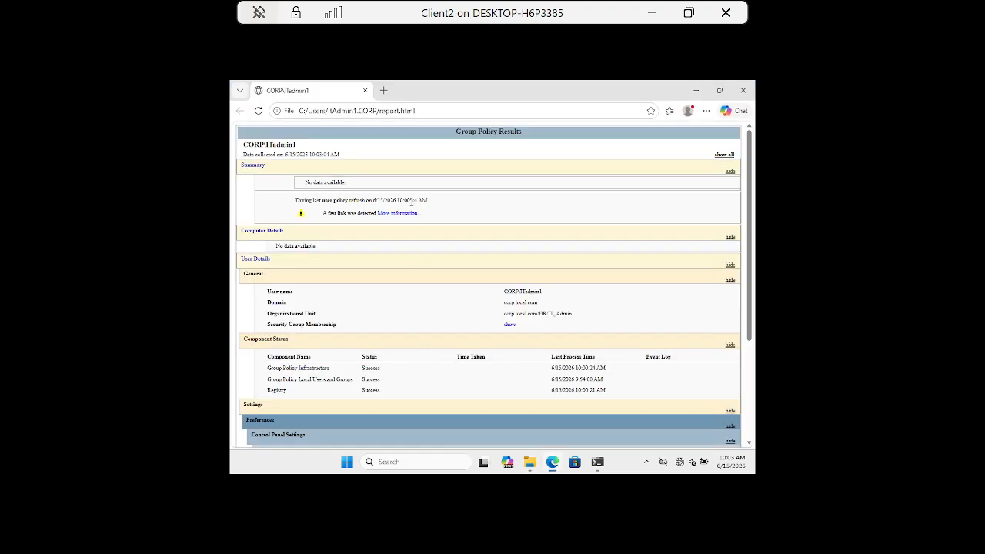
pyautogui.scroll(-3, 416, 254)
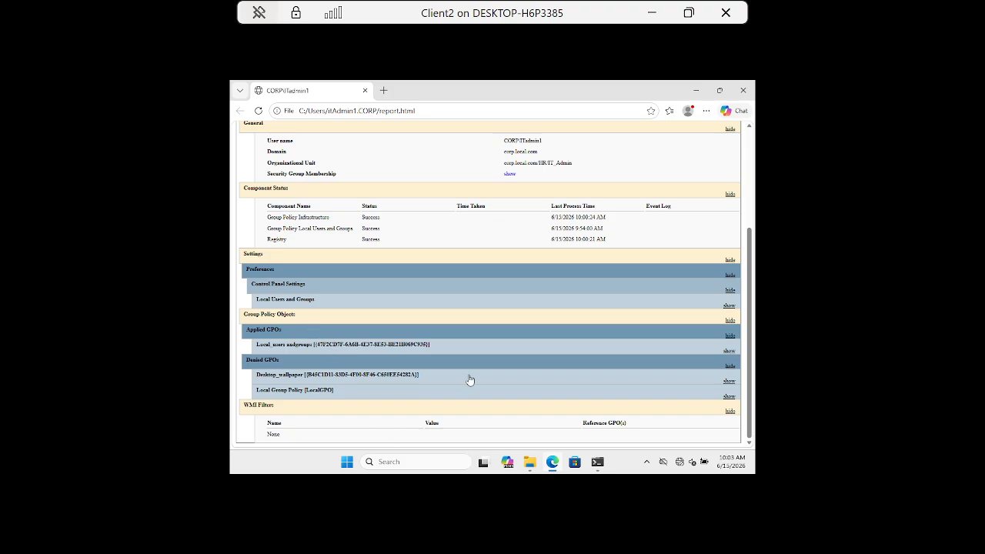
pyautogui.scroll(2, 460, 254)
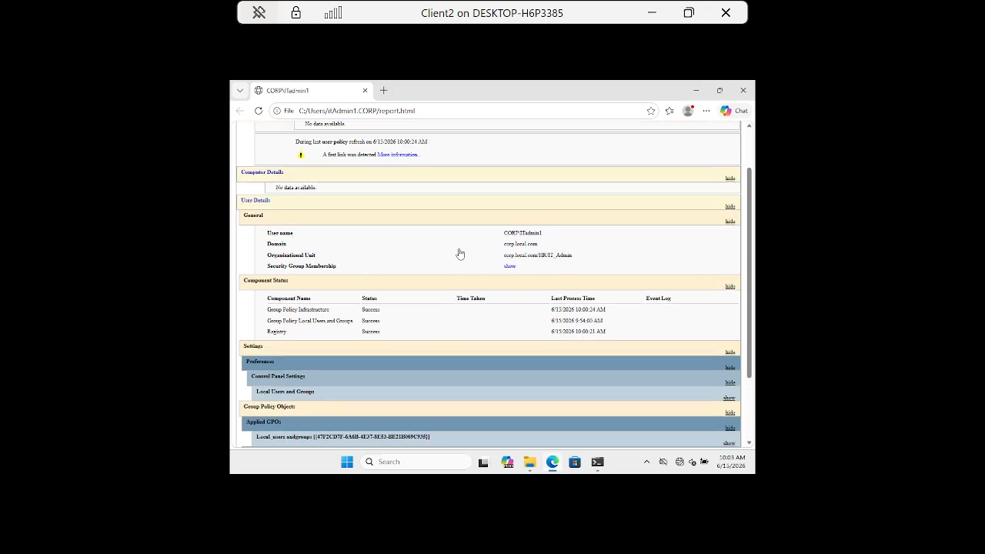
pyautogui.scroll(2, 460, 254)
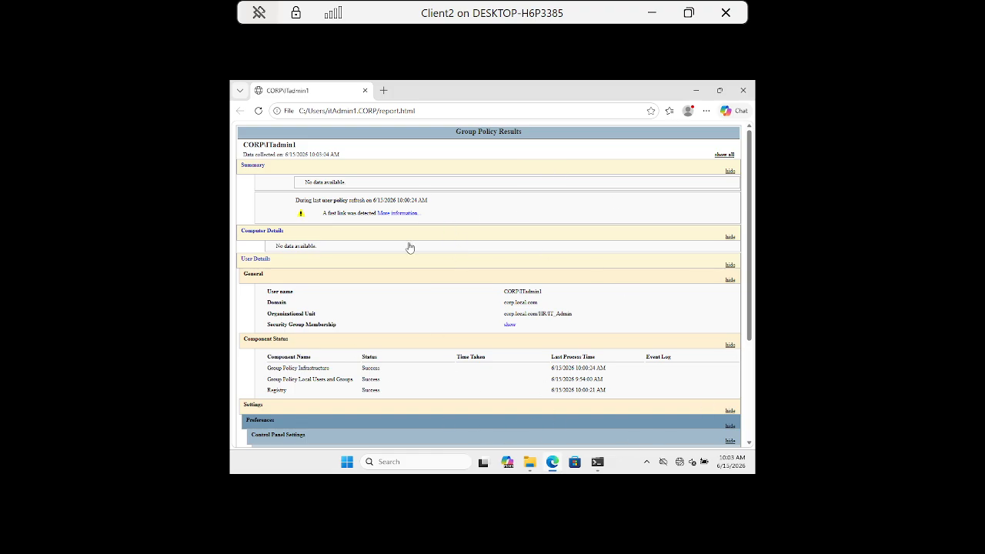